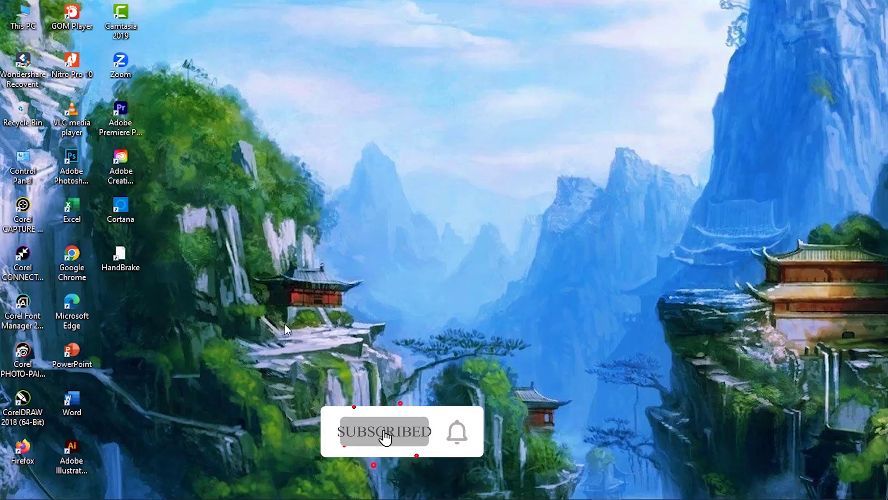
Switch to Photoshop and create a new 1800 x 1800 px document at 72 pixels/inch with RGB Color mode and a white background
mouse_move(280, 496)
click(306, 484)
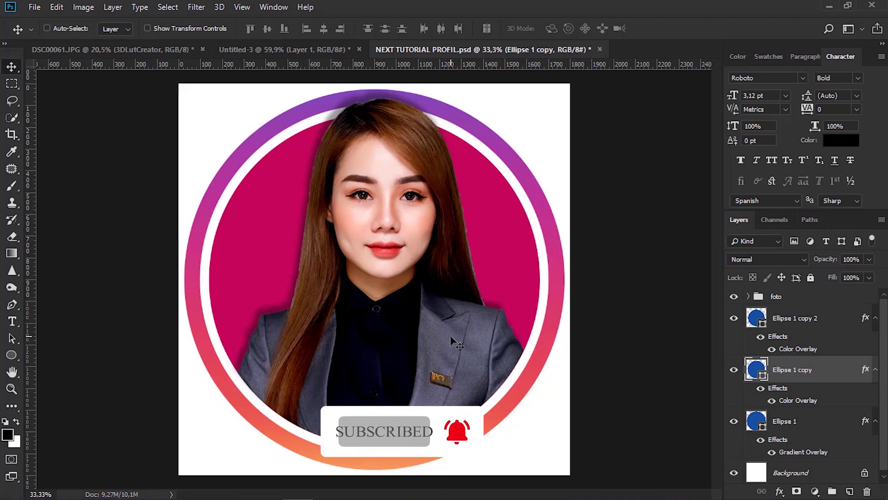
click(36, 7)
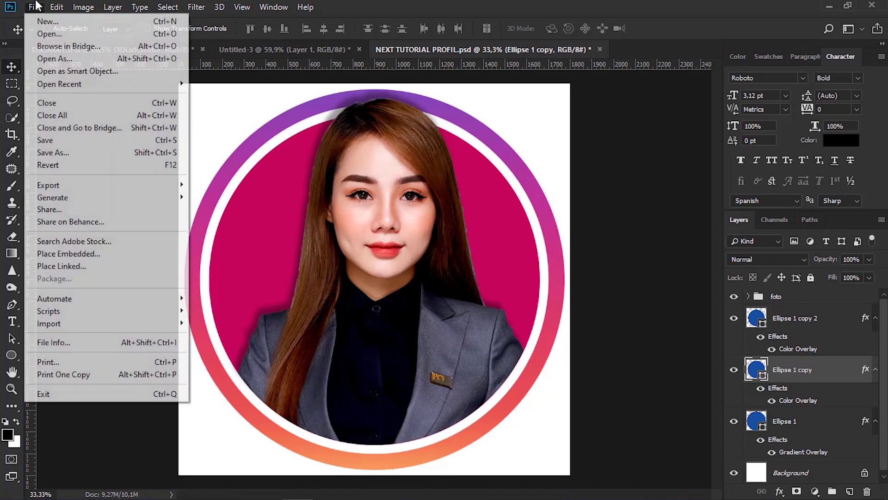
click(39, 18)
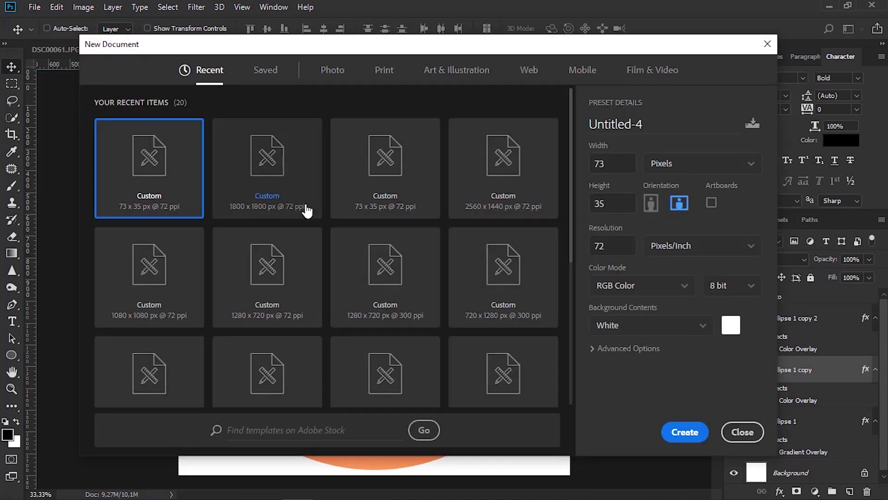
click(307, 200)
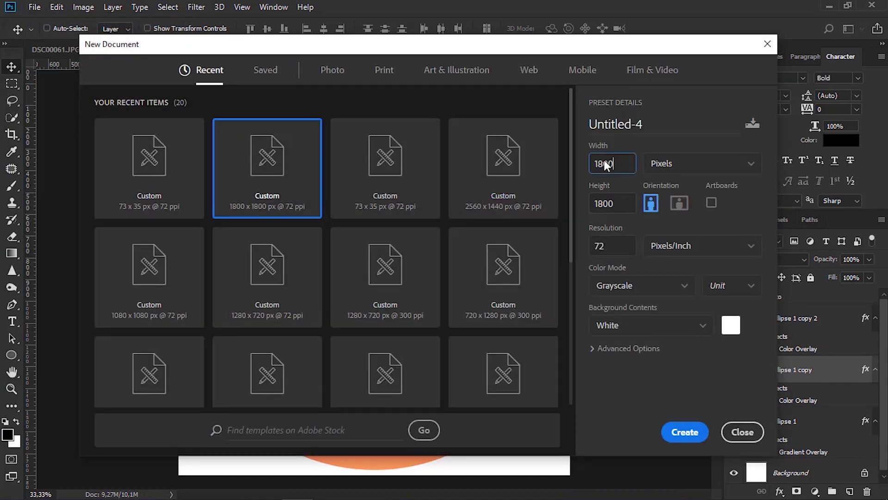
click(621, 210)
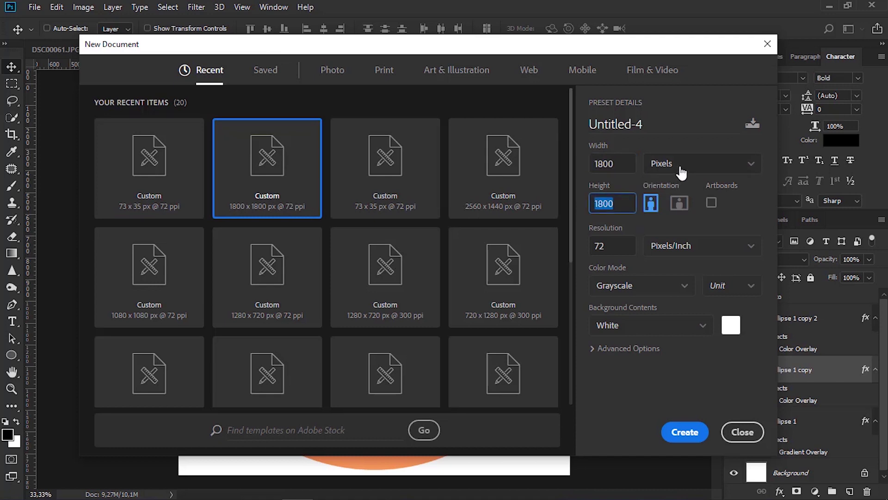
click(633, 290)
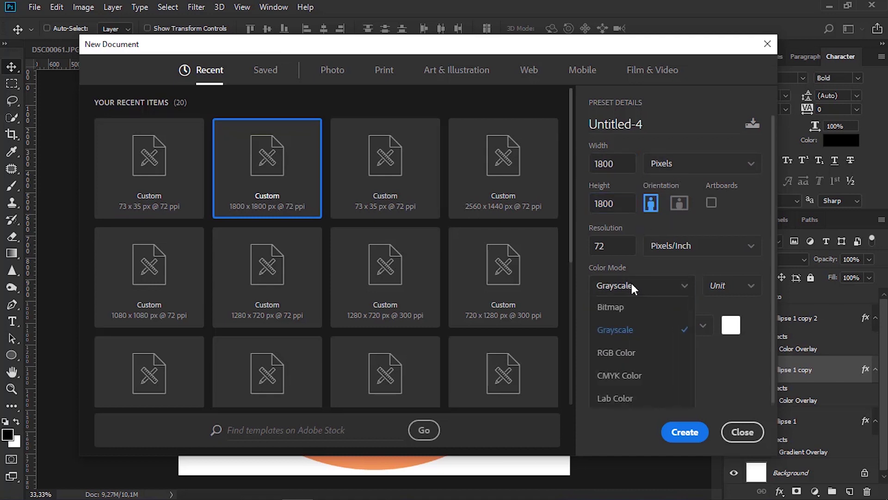
click(638, 359)
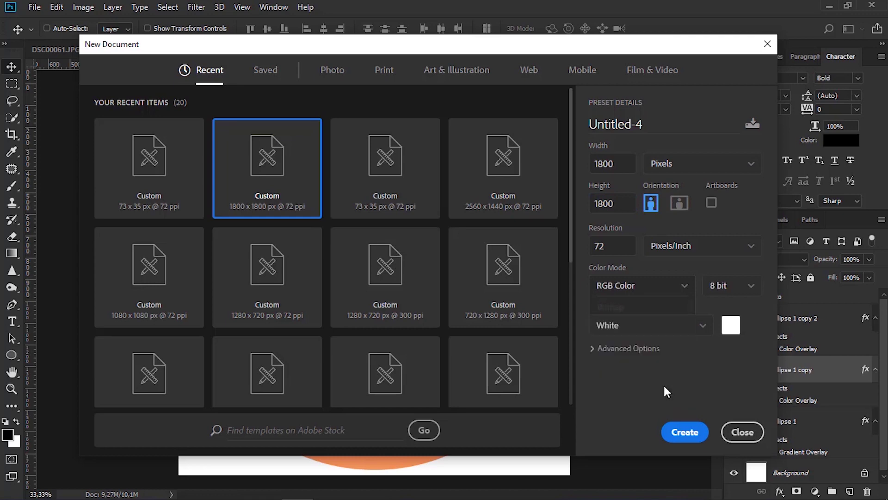
click(694, 434)
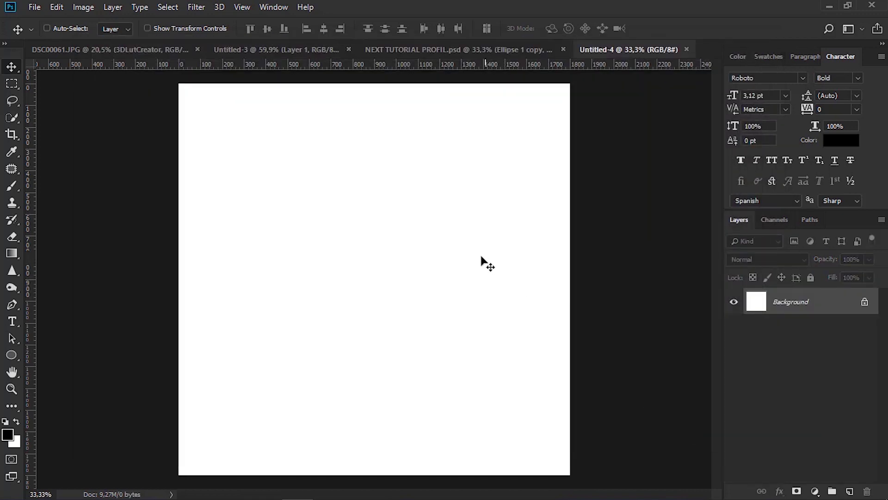
Draw a black circle about 1511 px in diameter on the canvas with the Ellipse tool
key(ctrl+0)
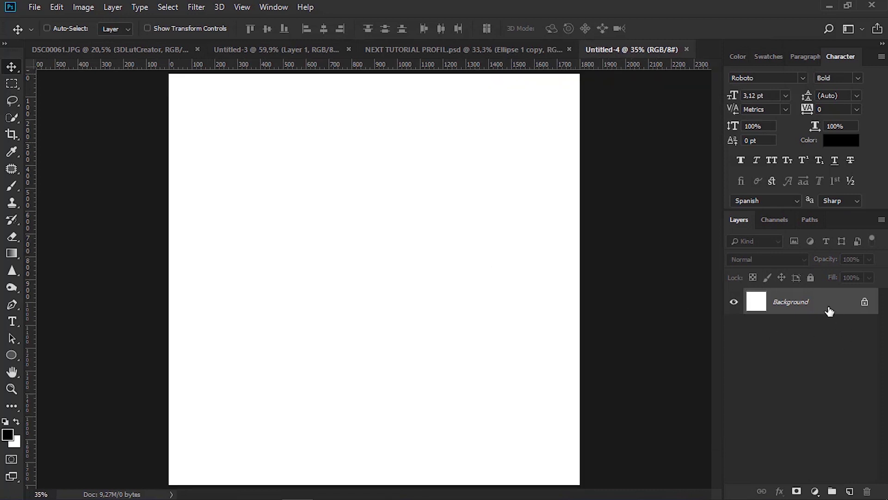
click(12, 355)
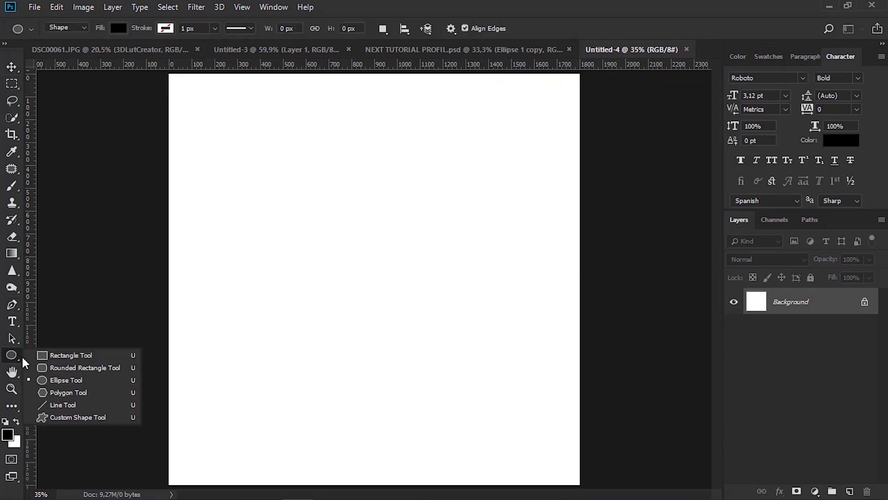
click(58, 383)
drag(214, 124, 558, 497)
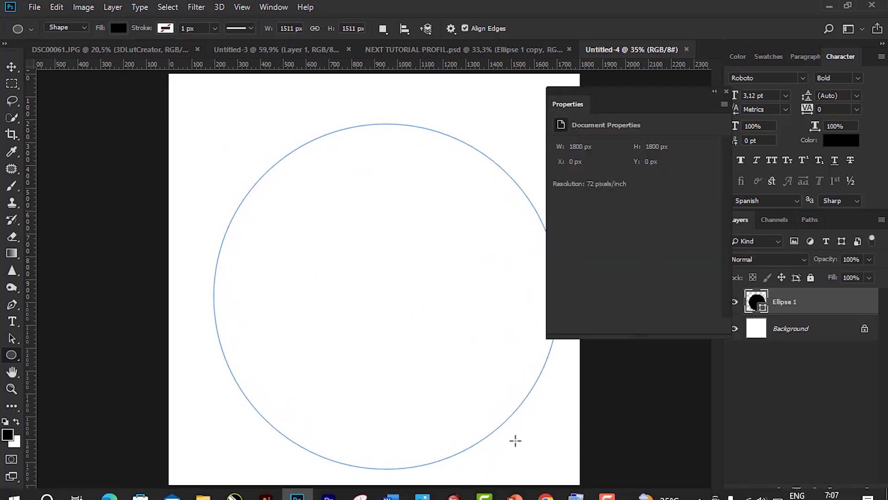
click(726, 91)
Move the circle toward the middle of the canvas and enlarge it slightly with Free Transform, keeping its proportions
click(11, 67)
drag(458, 273, 432, 256)
key(ctrl+t)
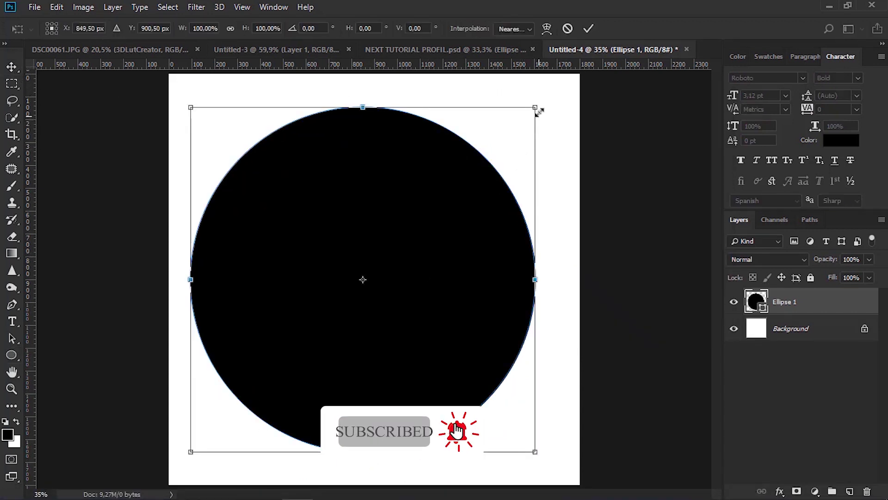
drag(539, 111, 550, 90)
drag(478, 175, 472, 208)
key(Return)
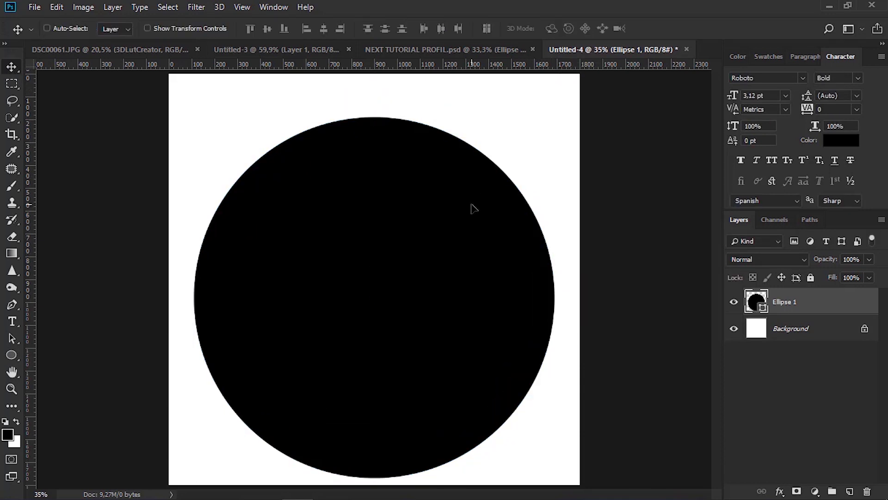
Align the circle to the vertical center of the whole canvas and clear the selection
key(ctrl)
key(ctrl+a)
click(266, 29)
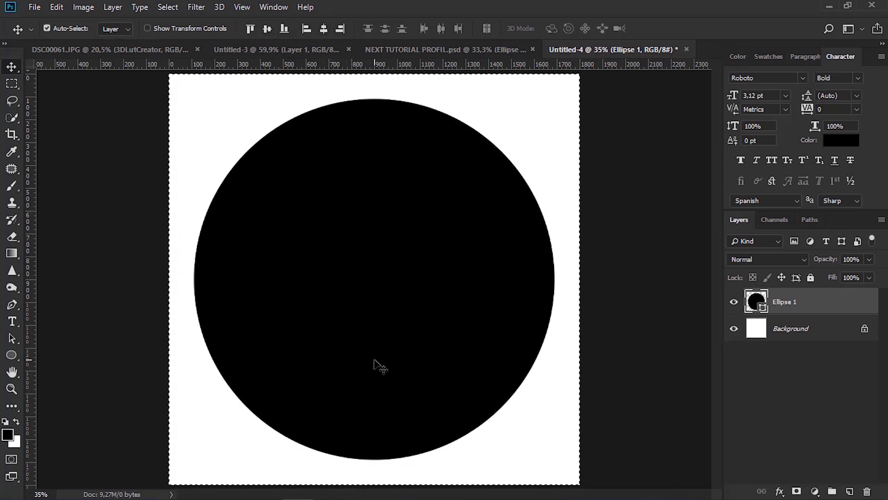
key(ctrl+d)
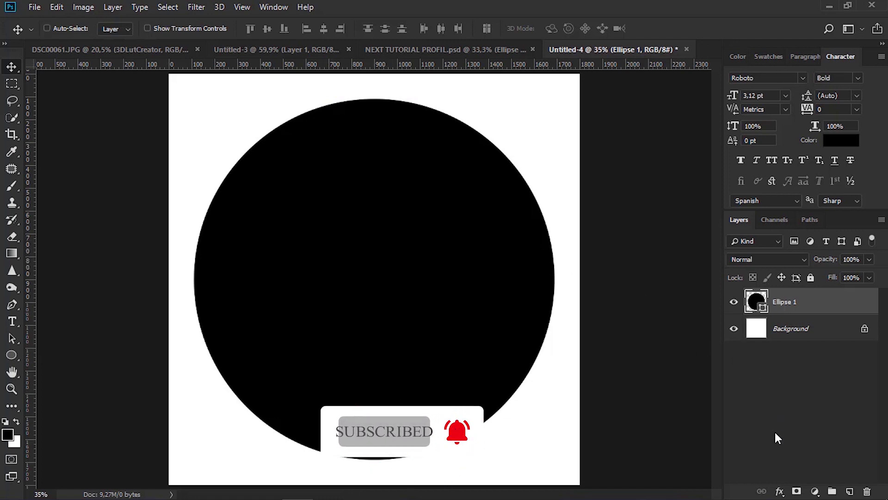
Add a Gradient Overlay effect to the Ellipse 1 layer
click(781, 491)
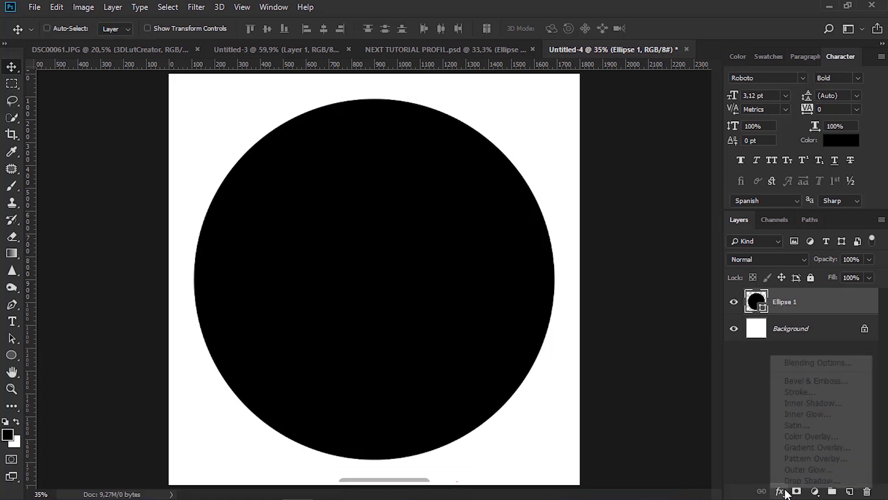
click(793, 446)
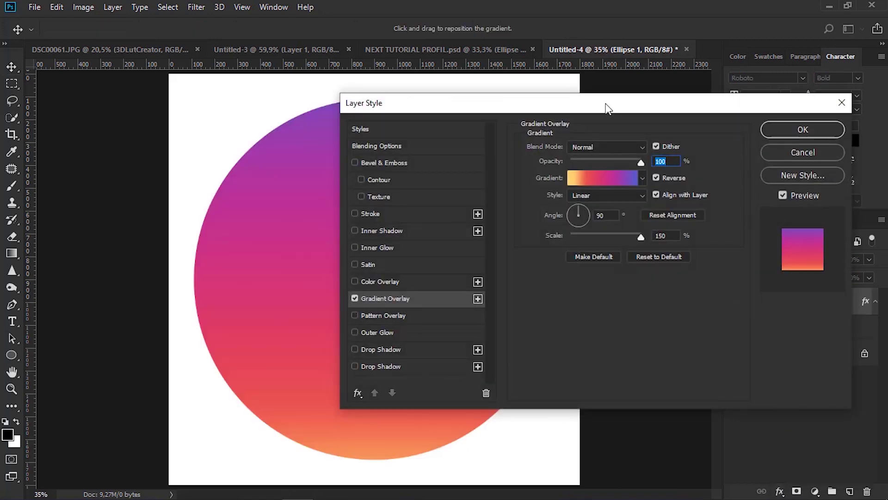
drag(607, 108, 605, 86)
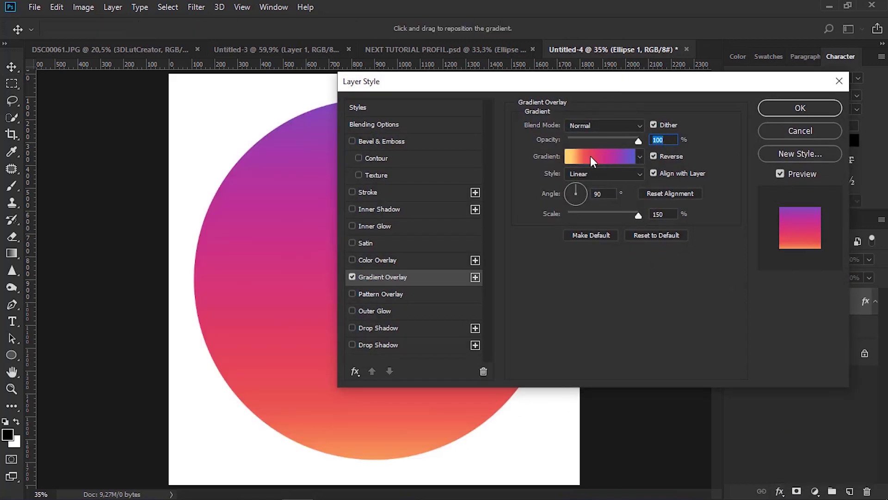
Examine the hex color codes of the overlay gradient's yellow and red stops
click(591, 156)
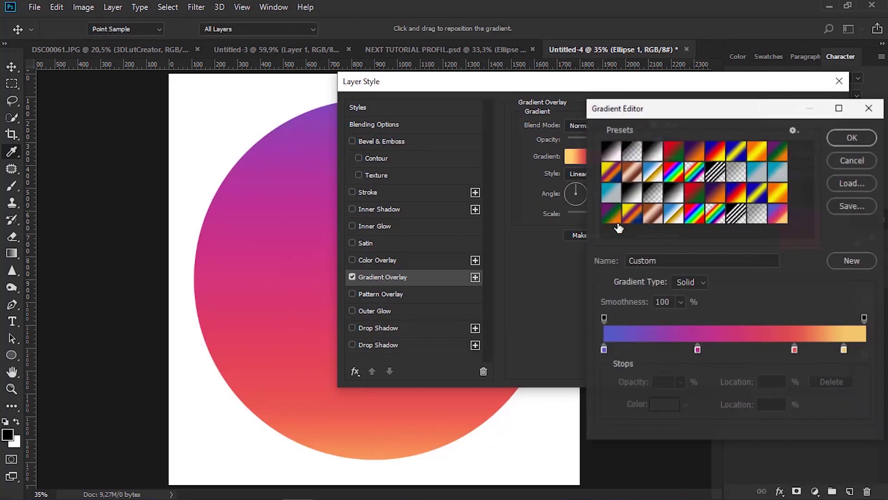
click(844, 349)
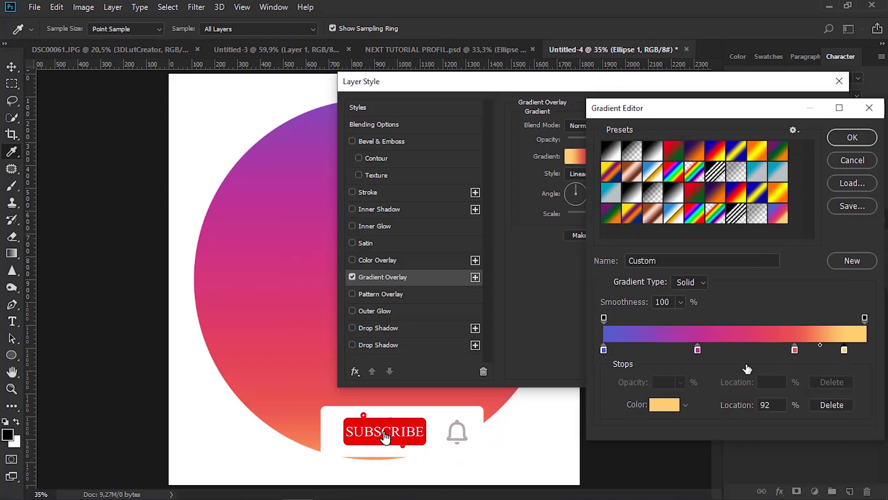
click(657, 404)
click(648, 256)
double_click(637, 256)
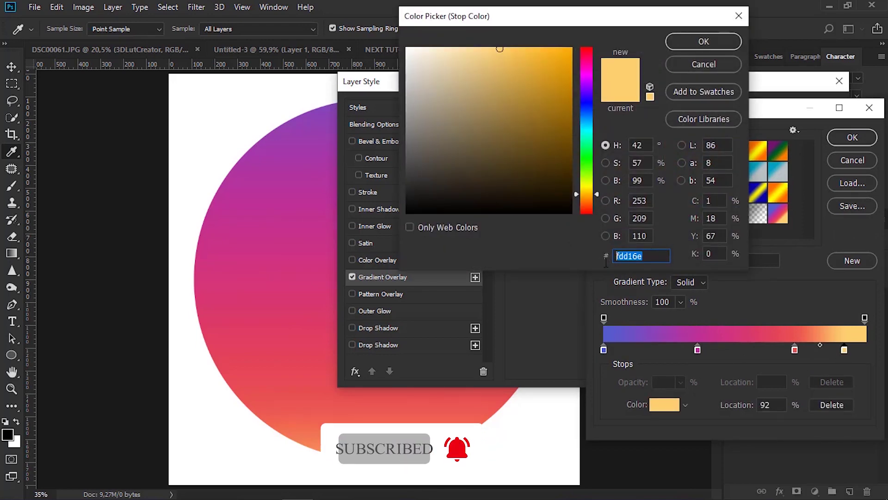
click(698, 41)
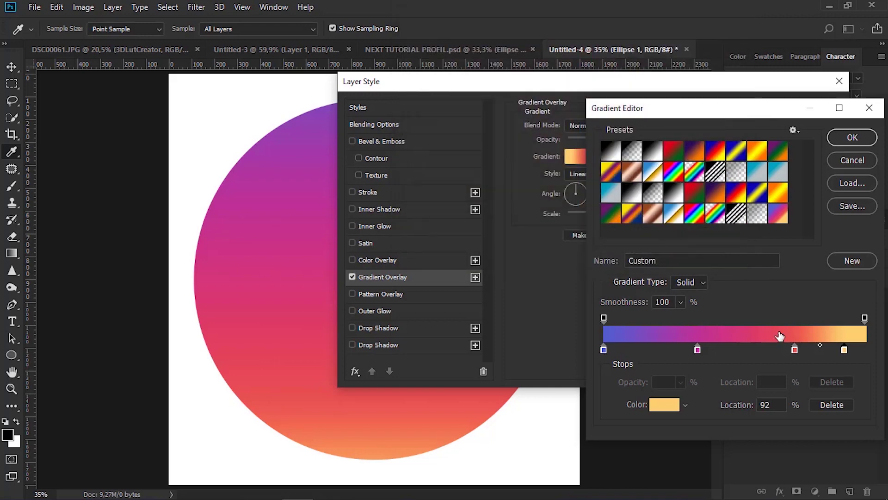
click(796, 350)
click(664, 405)
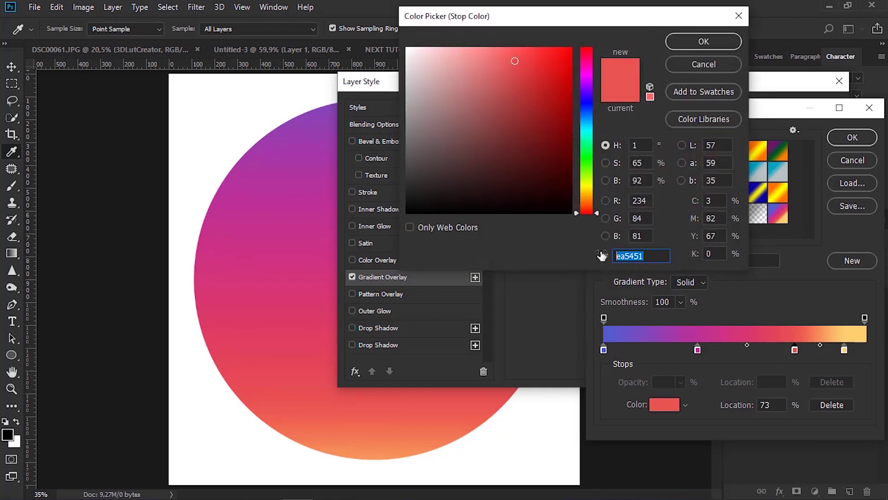
click(693, 42)
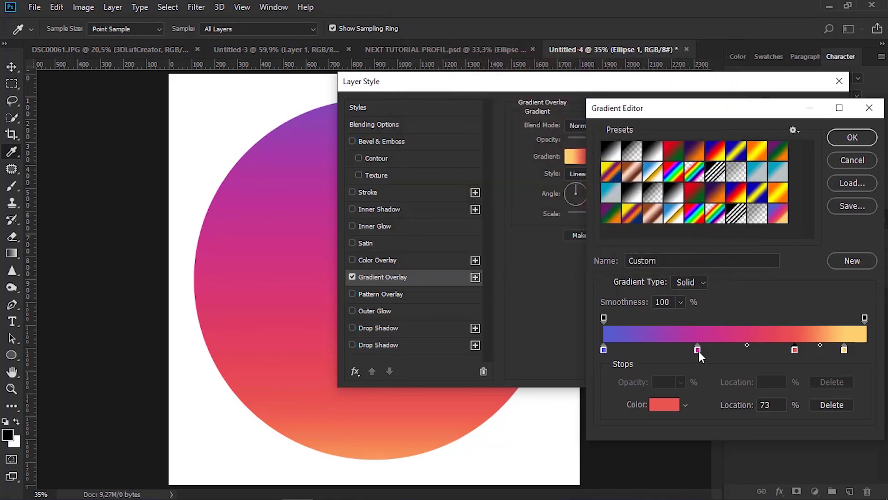
Check the hex color codes of the gradient's magenta and blue stops and apply the Gradient Overlay to the circle
click(698, 350)
click(664, 405)
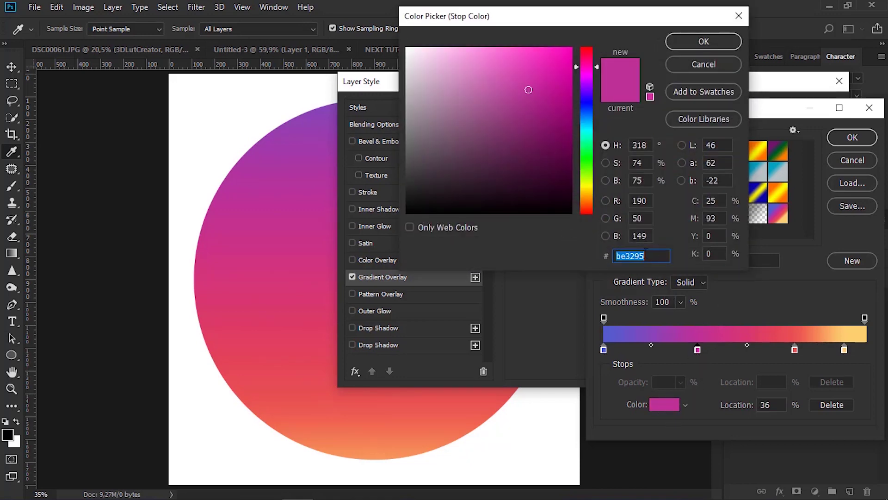
click(701, 42)
click(603, 351)
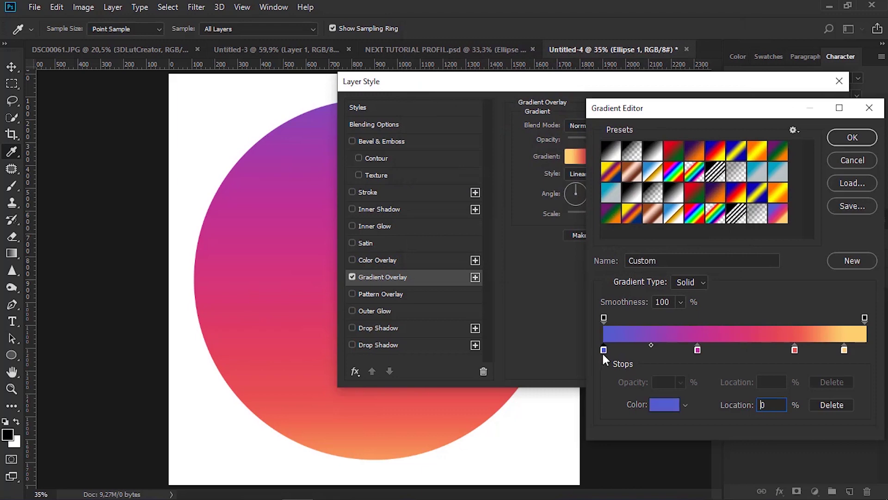
click(660, 407)
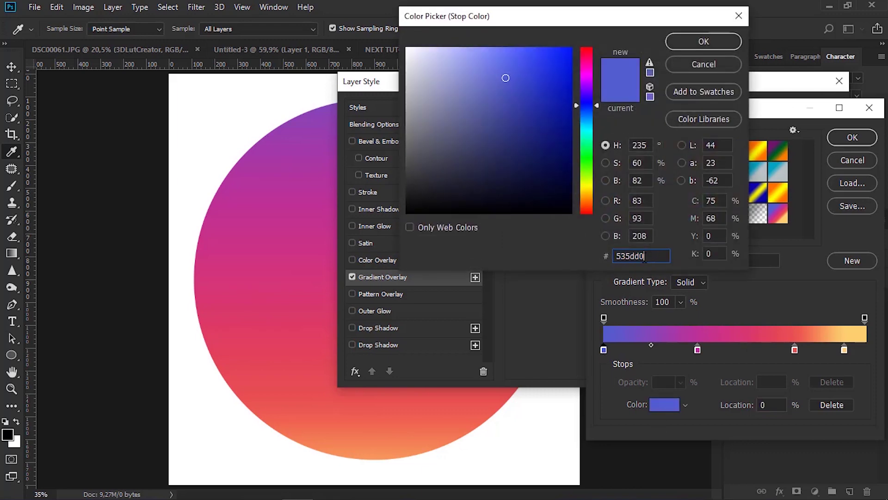
click(682, 46)
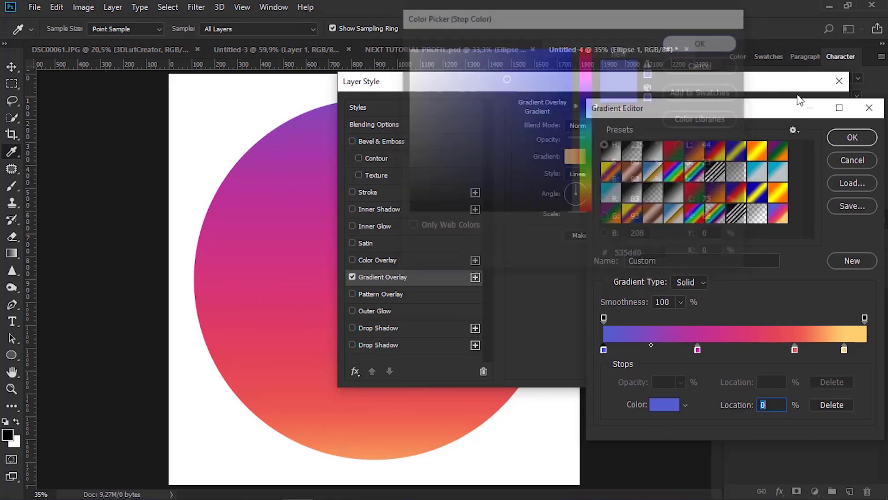
click(856, 132)
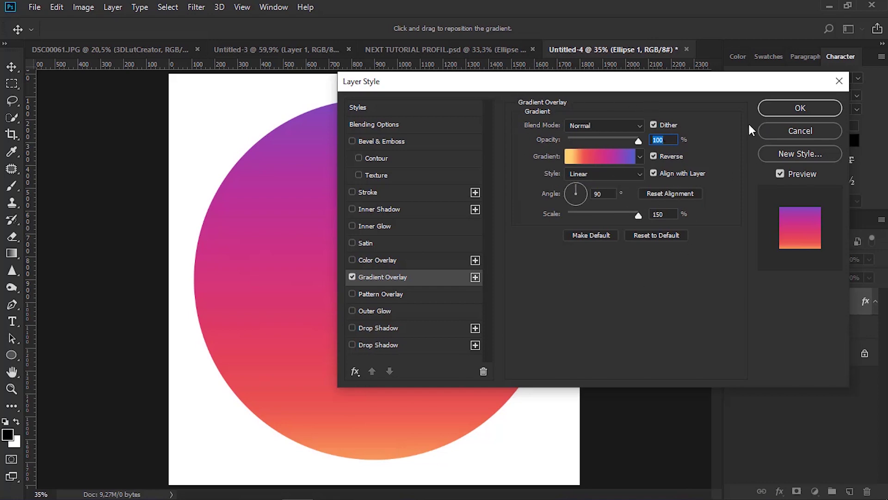
click(781, 108)
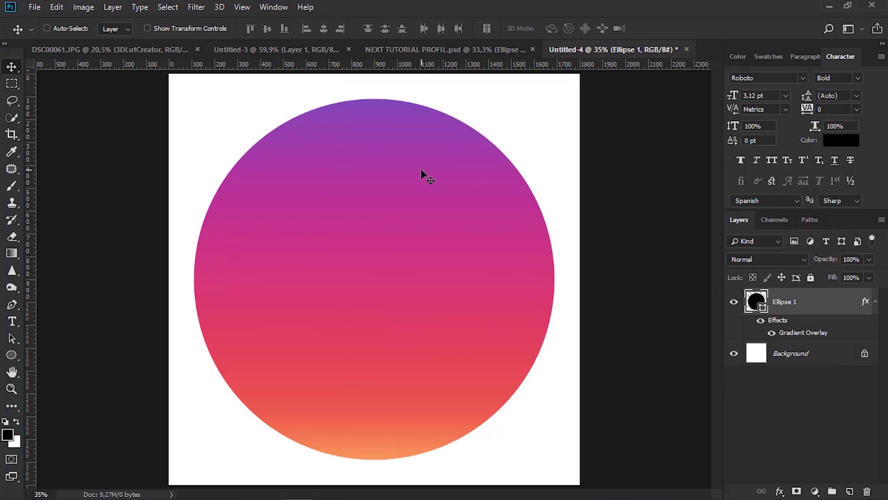
Duplicate the gradient circle layer and scale the copy down proportionally to about 96%
key(ctrl)
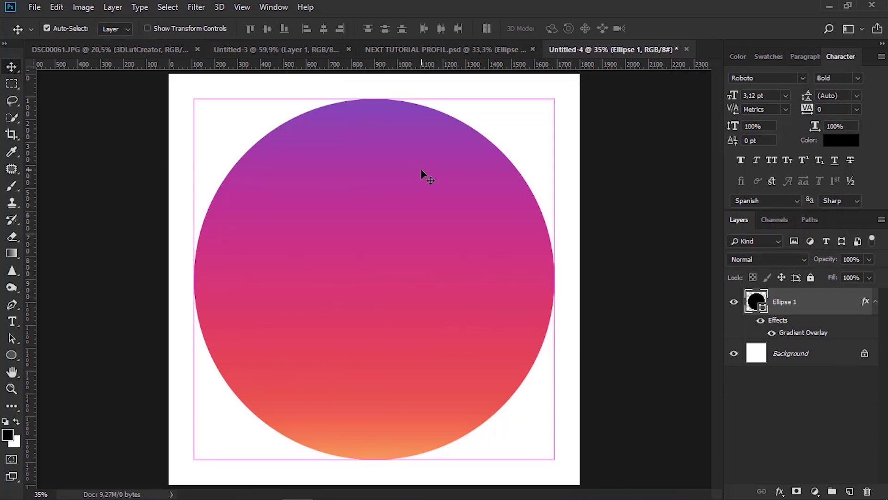
key(ctrl+j)
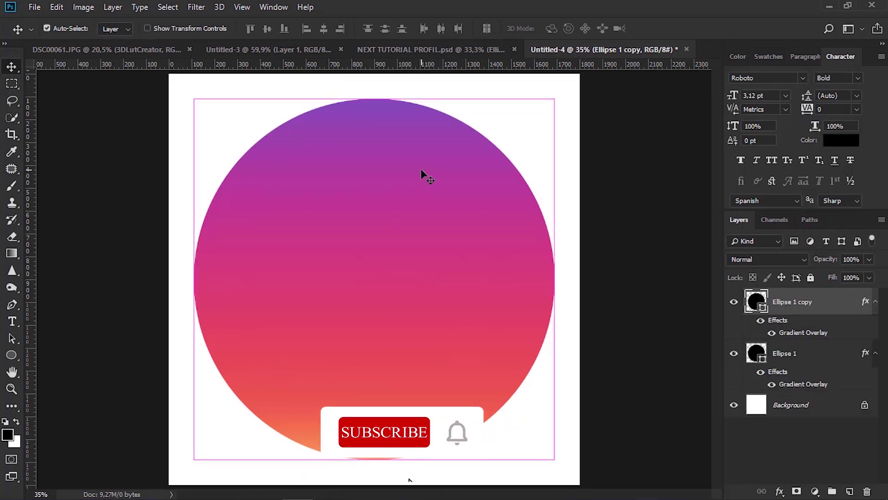
key(ctrl+t)
drag(556, 97, 548, 114)
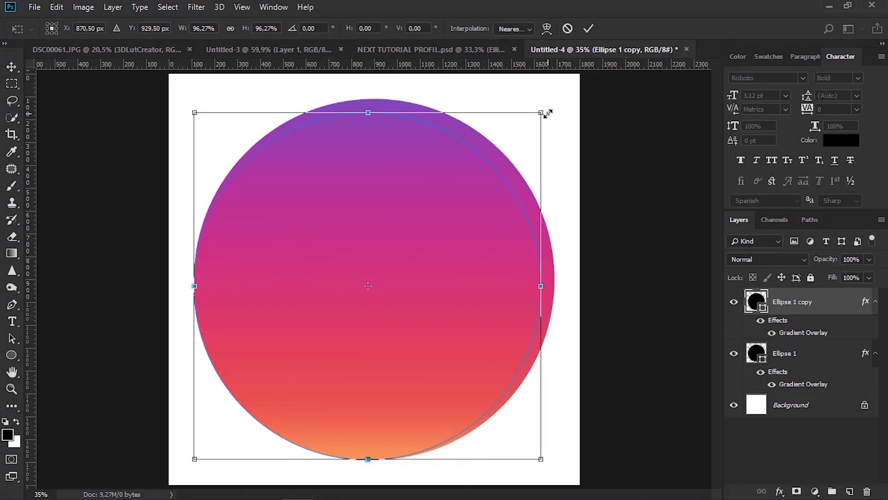
key(Escape)
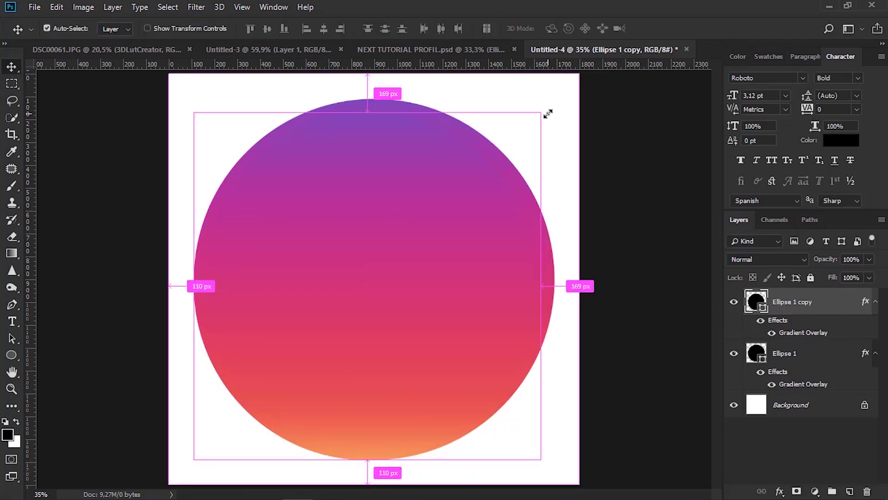
Center the Ellipse 1 copy layer horizontally and vertically on the canvas
key(ctrl+a)
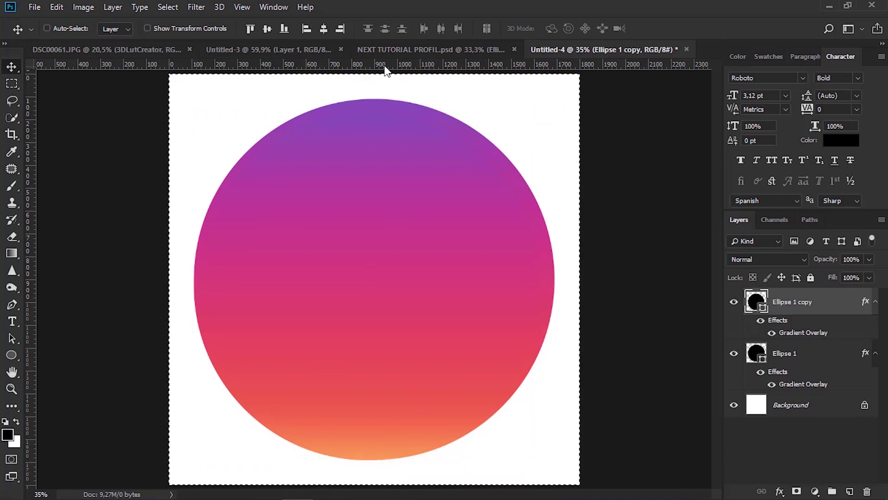
click(323, 29)
click(268, 29)
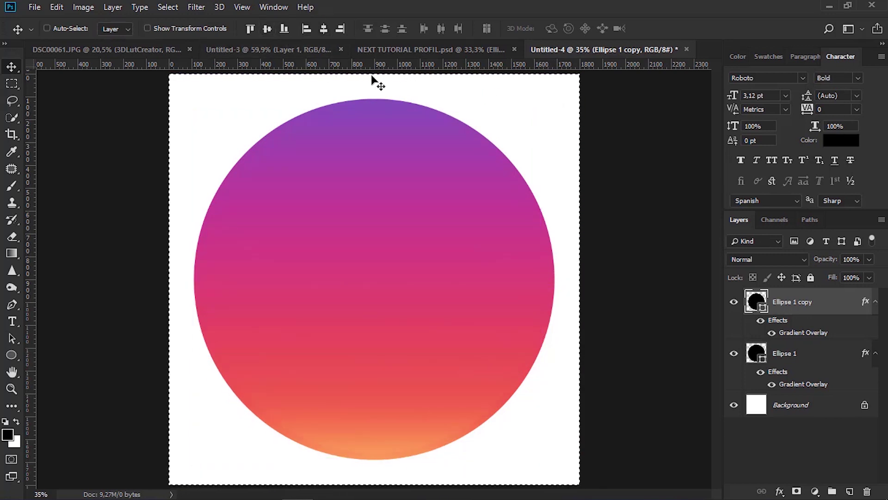
key(ctrl+d)
Add a white Color Overlay at 100% opacity to the Ellipse 1 copy layer and turn off its Gradient Overlay
click(447, 46)
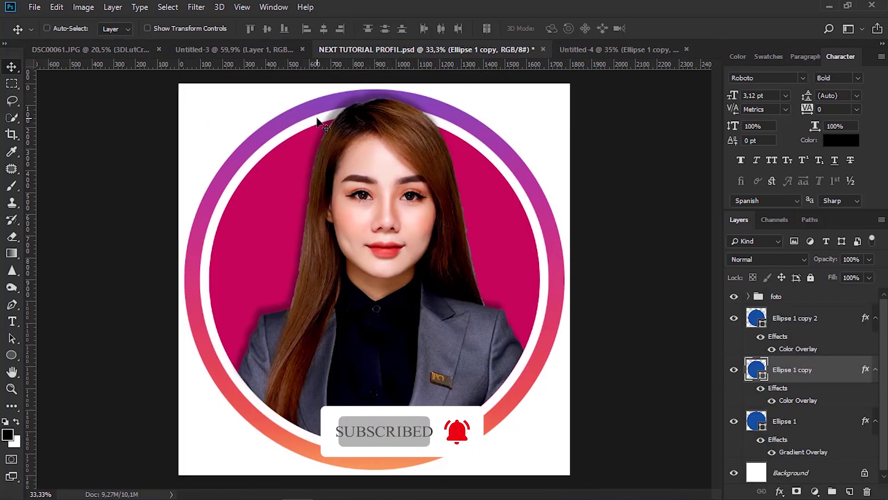
click(581, 49)
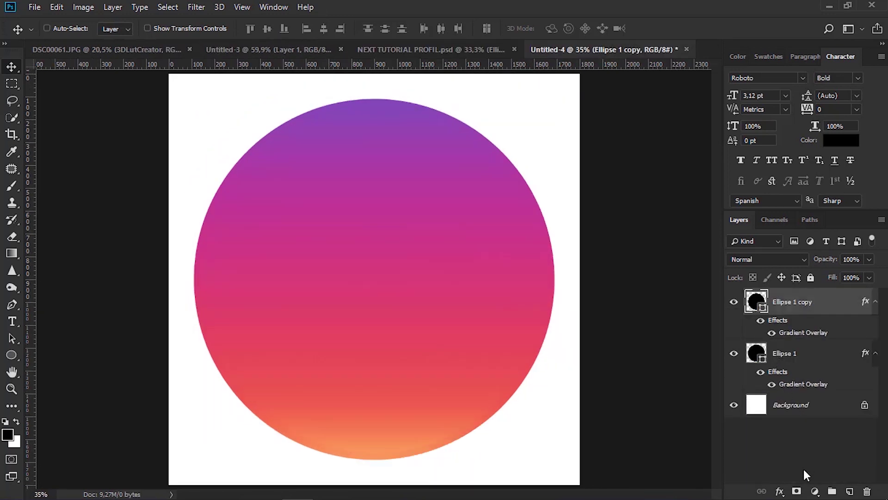
click(783, 491)
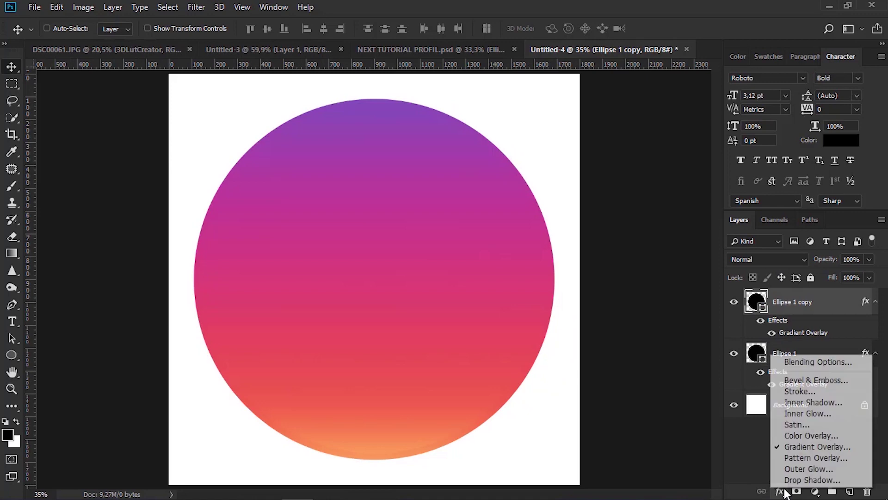
click(812, 438)
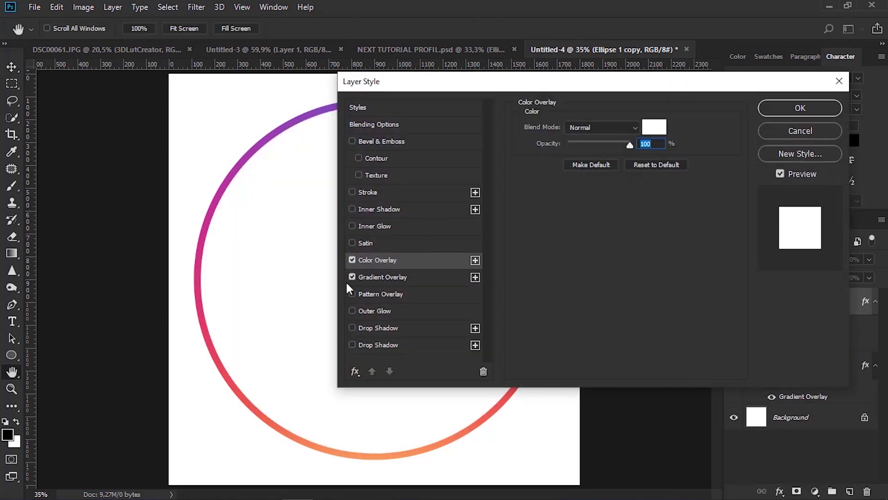
click(352, 276)
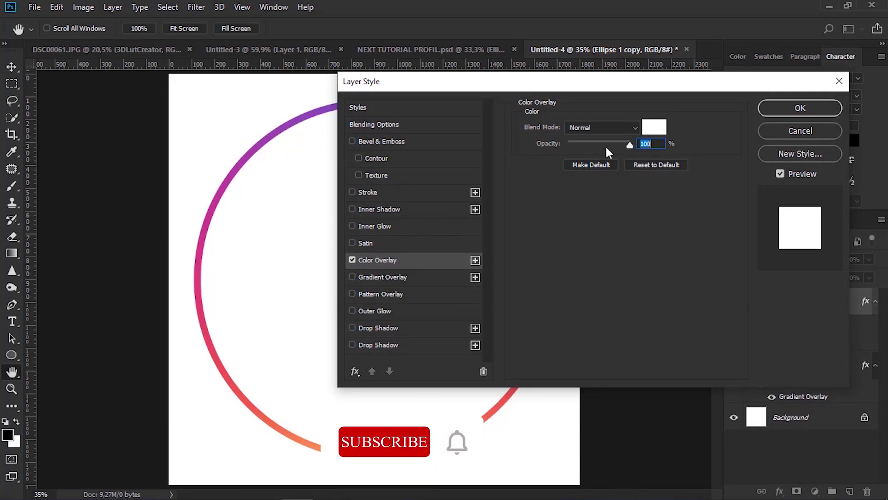
click(807, 106)
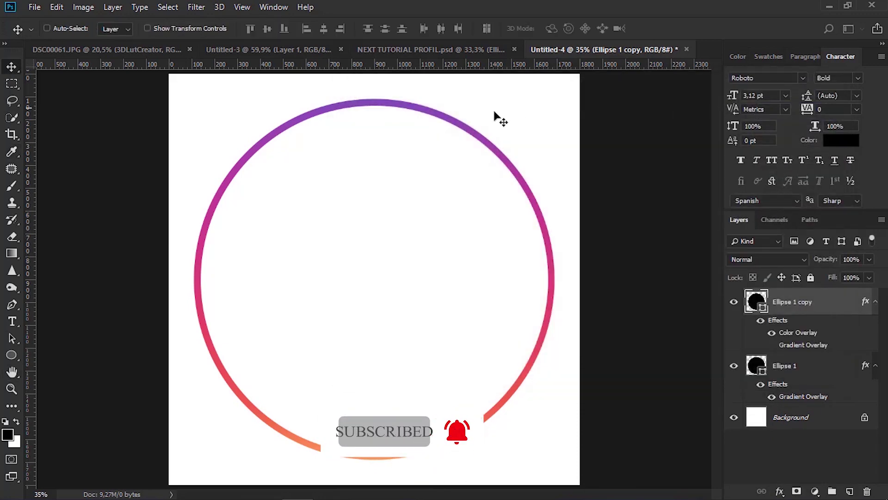
Scale the white circle down proportionally to about 98%, about 1490 px across, to thicken the gradient ring as in the reference design
click(389, 48)
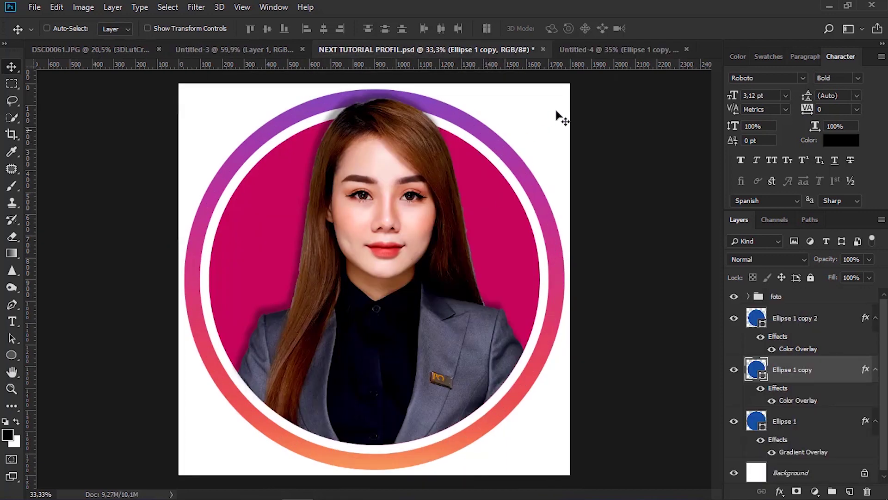
click(623, 49)
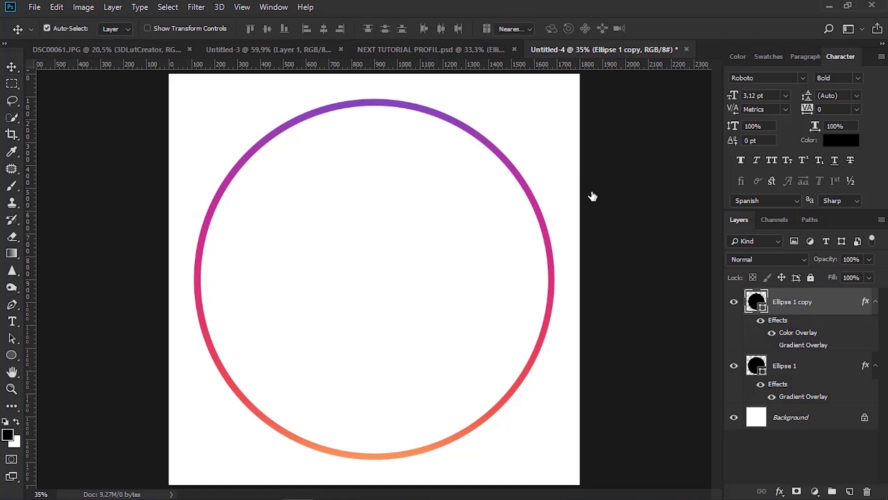
key(ctrl+t)
drag(546, 107, 541, 117)
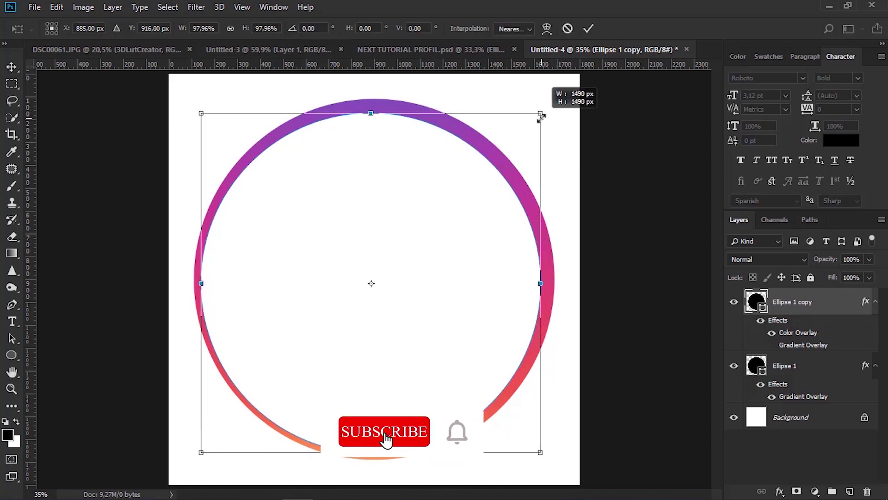
key(Return)
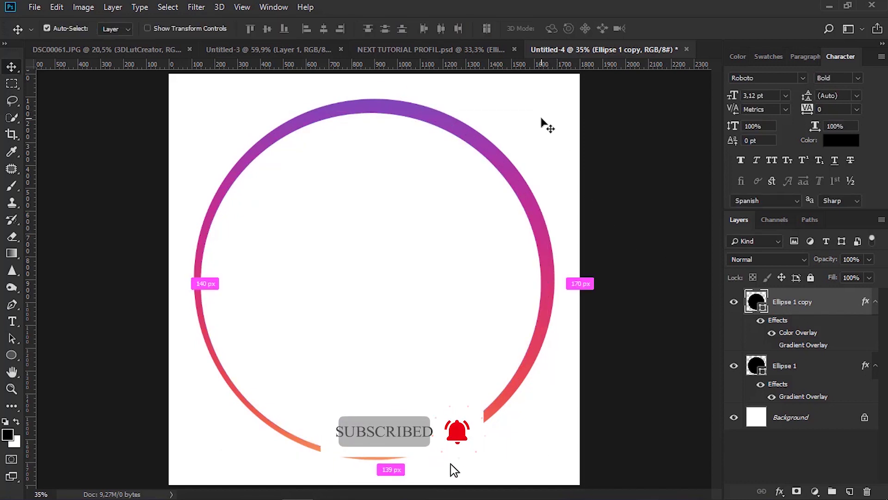
Center the reduced white circle on the canvas again, both horizontally and vertically
key(ctrl+a)
click(267, 29)
click(267, 29)
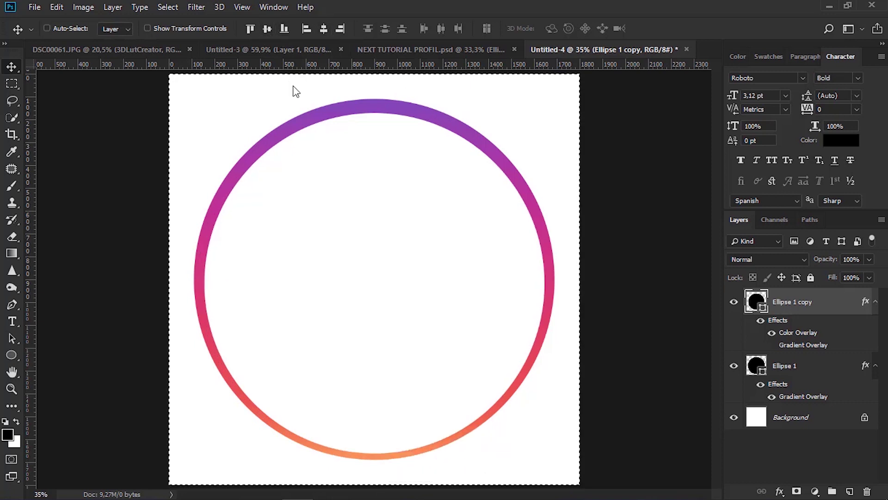
key(ctrl+d)
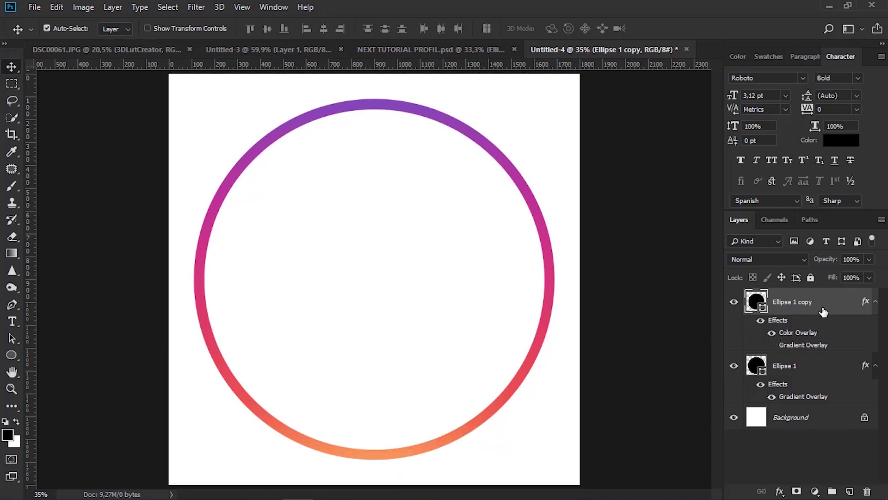
Duplicate the white circle layer and scale the copy down proportionally to slightly smaller than the original
key(ctrl+j)
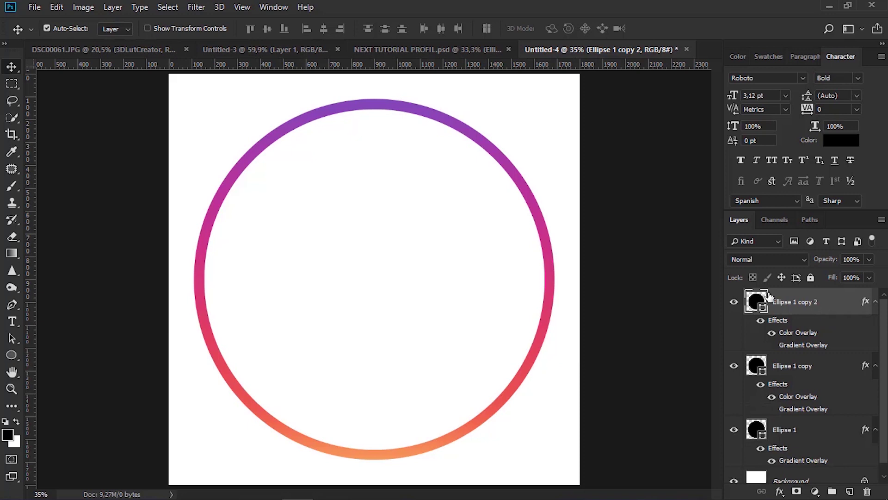
key(ctrl+t)
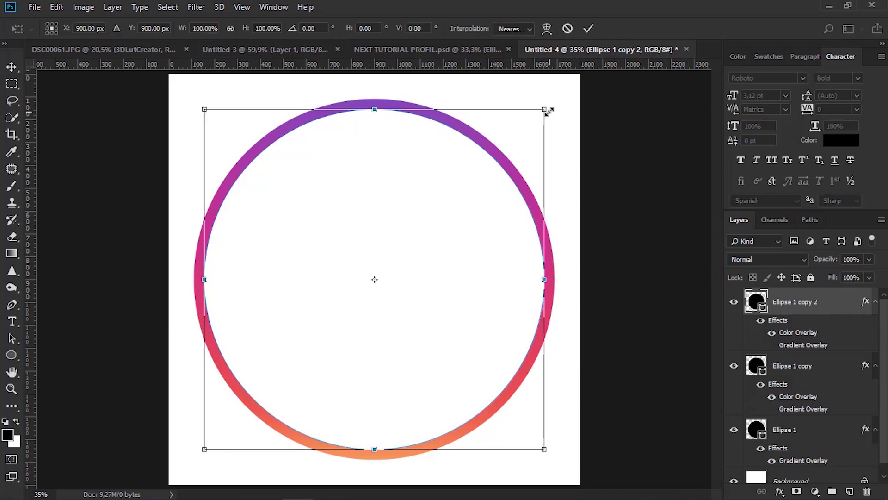
drag(549, 111, 538, 125)
key(Return)
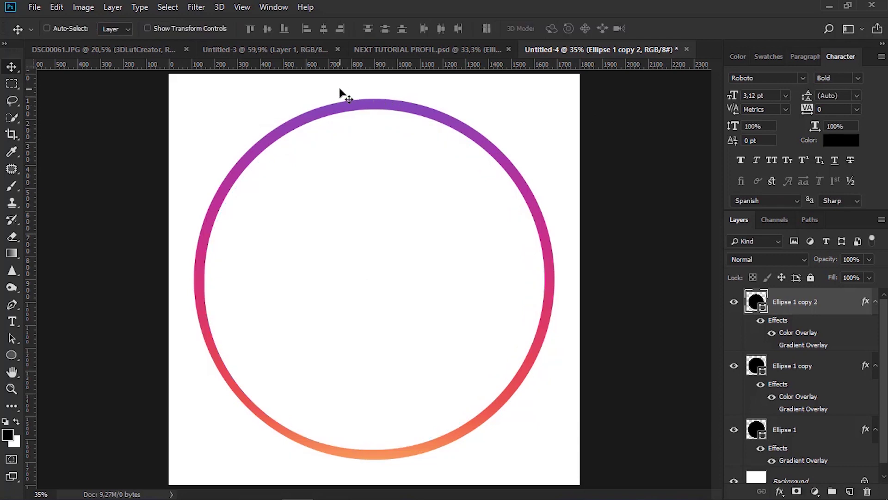
Align the Ellipse 1 copy 2 layer to the horizontal and vertical center of the canvas
key(ctrl)
key(ctrl+a)
click(268, 29)
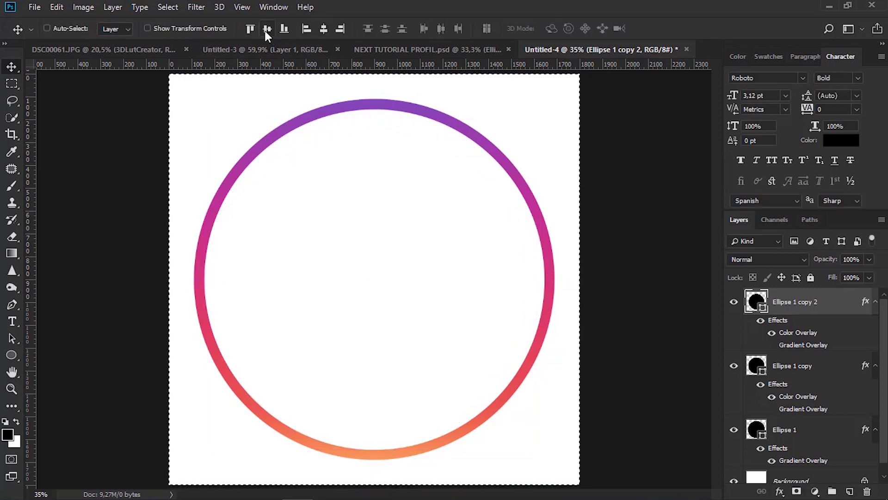
key(ctrl)
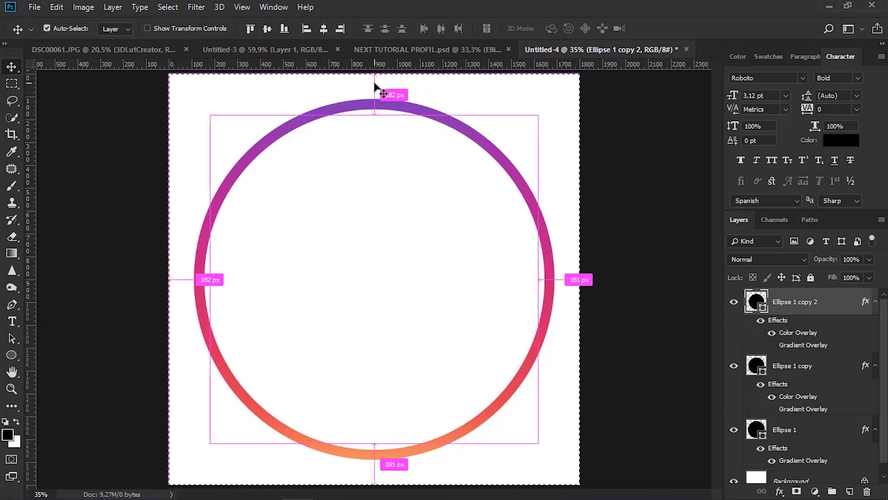
key(ctrl+d)
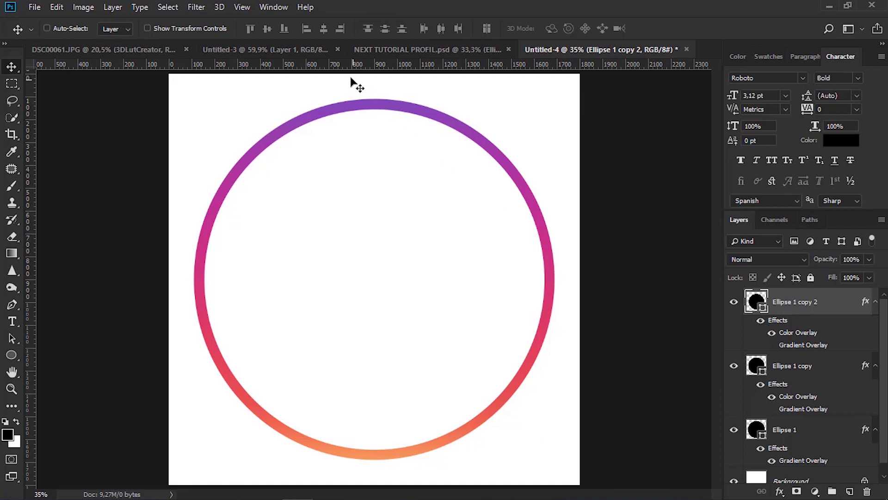
Copy the hex color code of the Color Overlay on the Ellipse 1 copy 2 layer in NEXT TUTORIAL PROFIL.psd
click(368, 49)
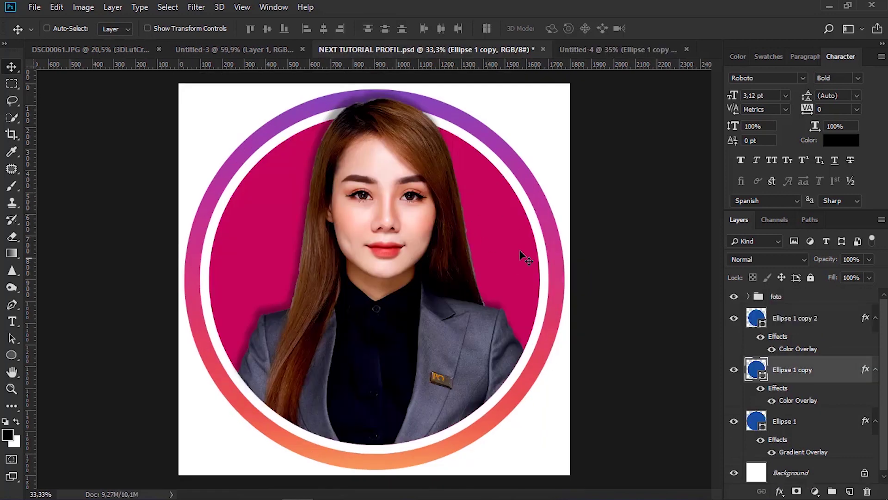
click(795, 326)
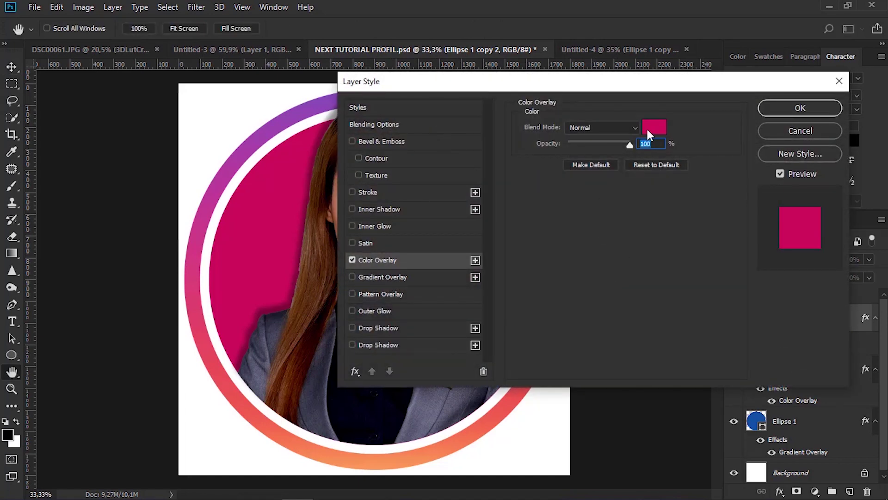
click(652, 128)
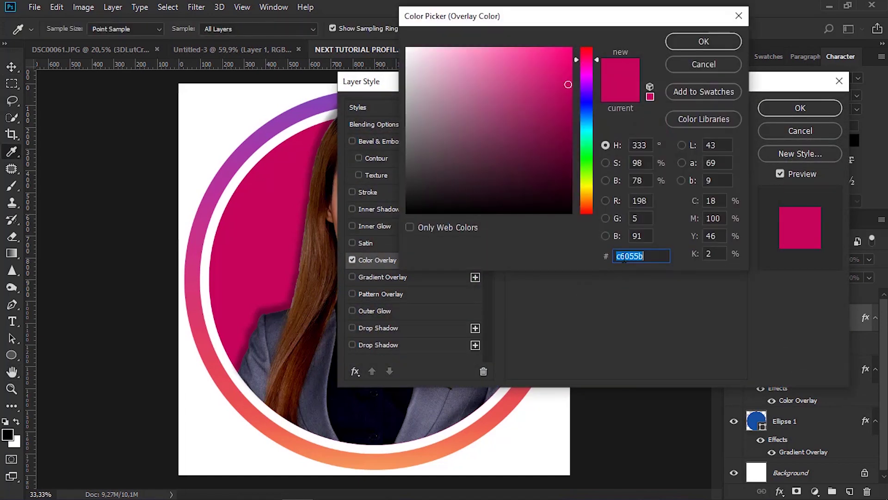
click(717, 44)
click(801, 109)
Set the Color Overlay of the innermost circle in the Untitled-4 document to magenta c6055b
click(572, 49)
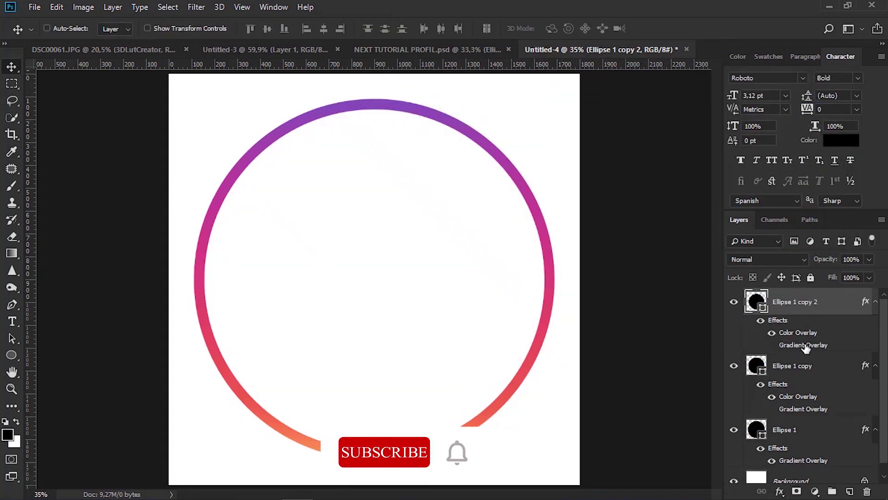
double_click(807, 334)
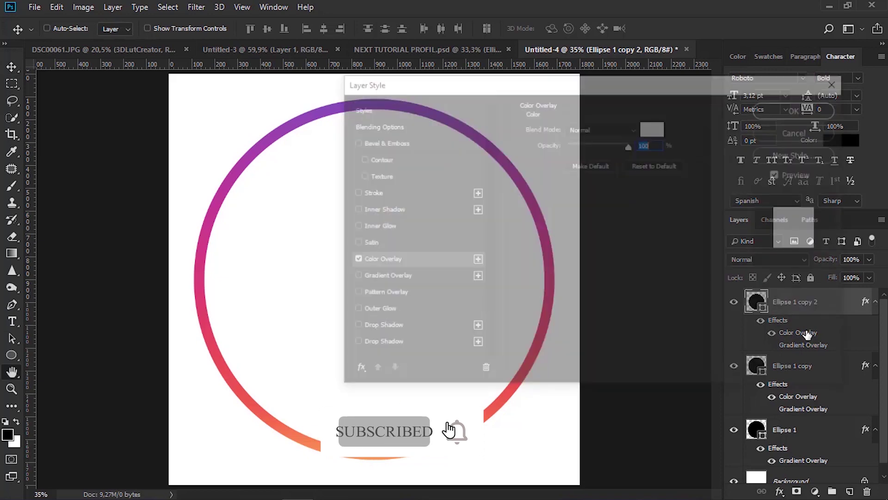
click(650, 126)
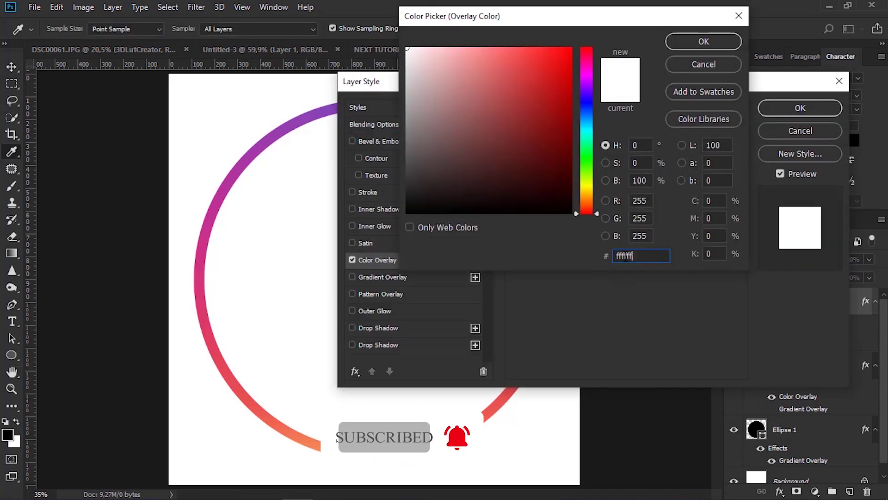
key(ctrl+v)
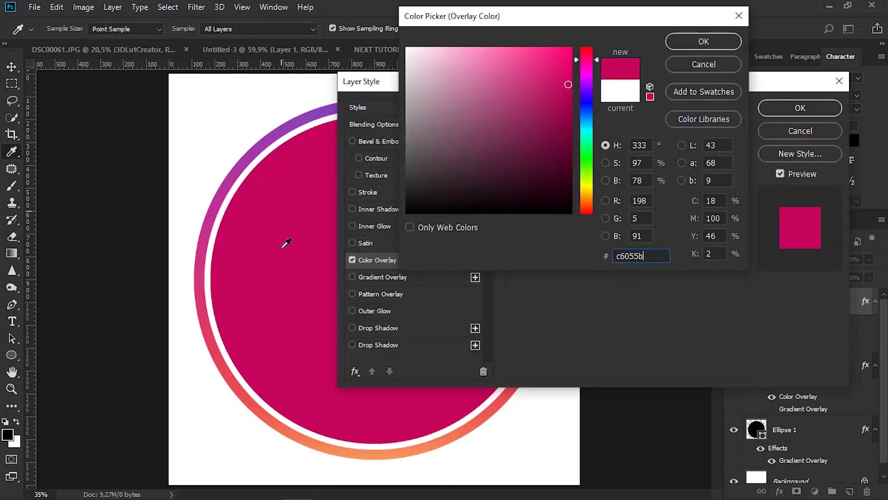
click(666, 43)
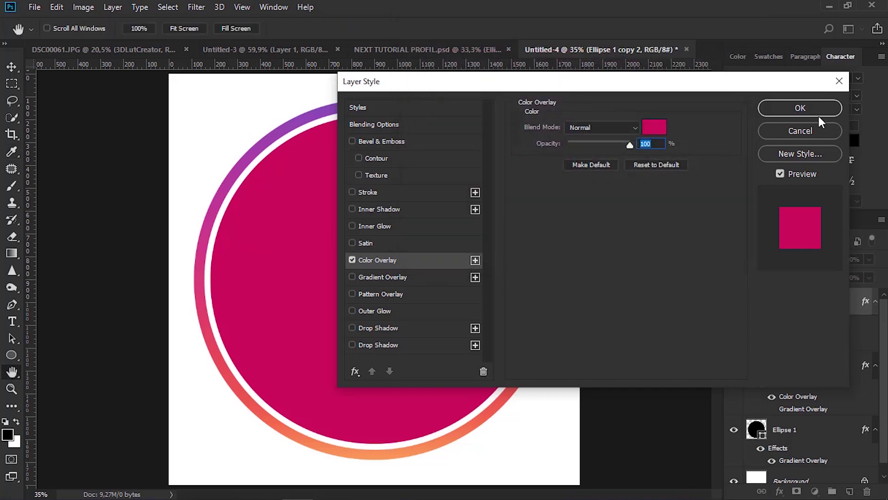
click(800, 108)
Open the portrait photo of the woman in the gray suit from drive D: as a separate document
click(364, 49)
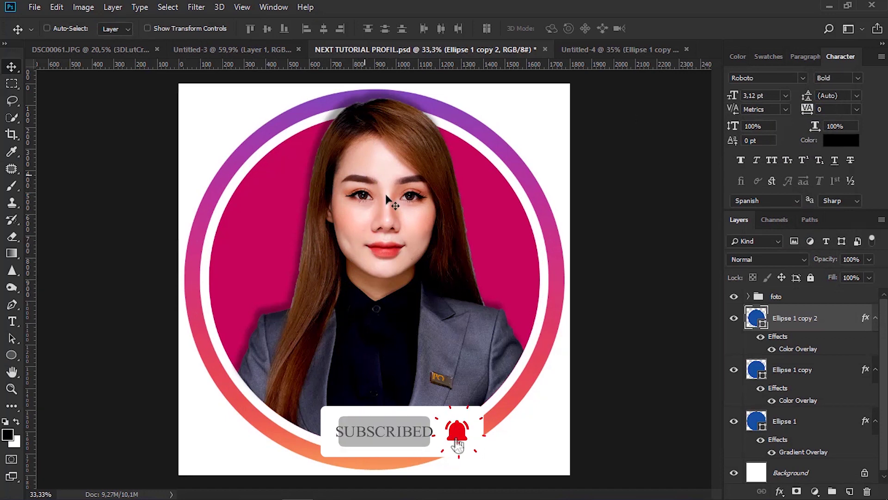
click(616, 50)
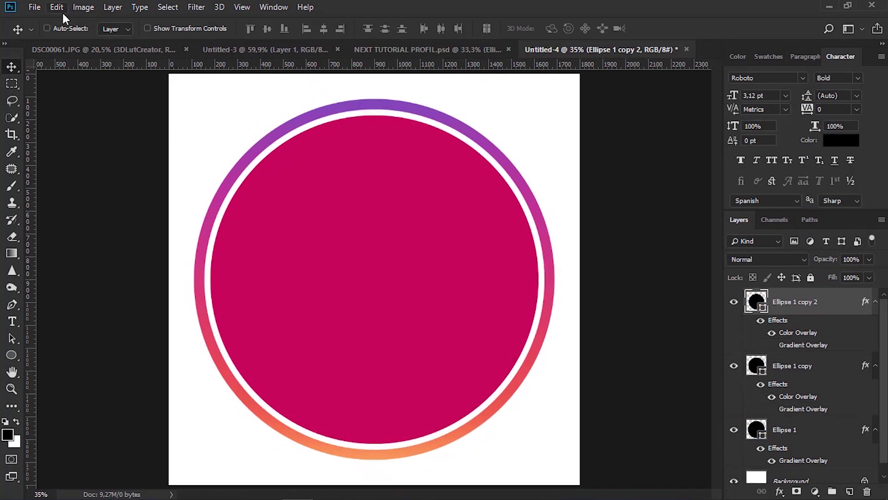
click(34, 7)
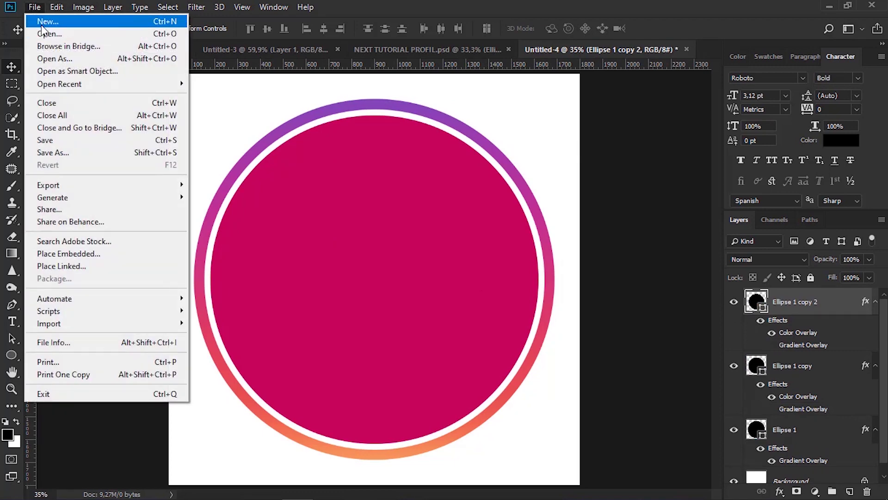
click(42, 30)
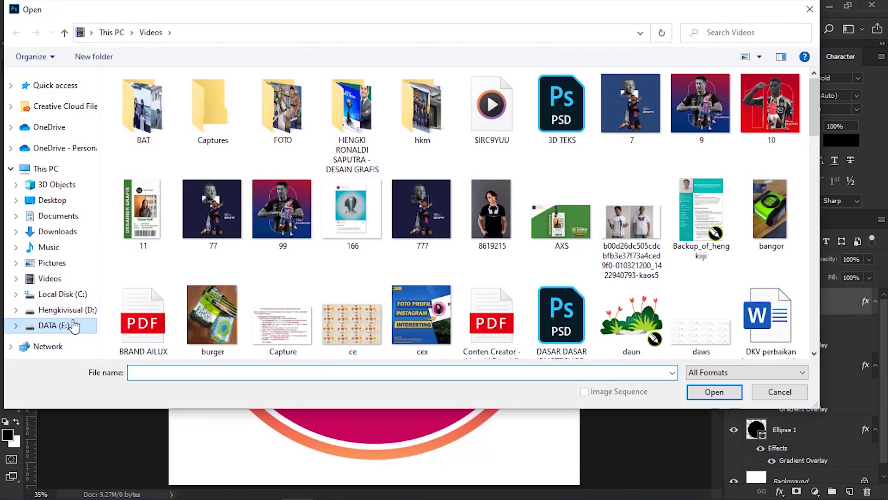
click(73, 325)
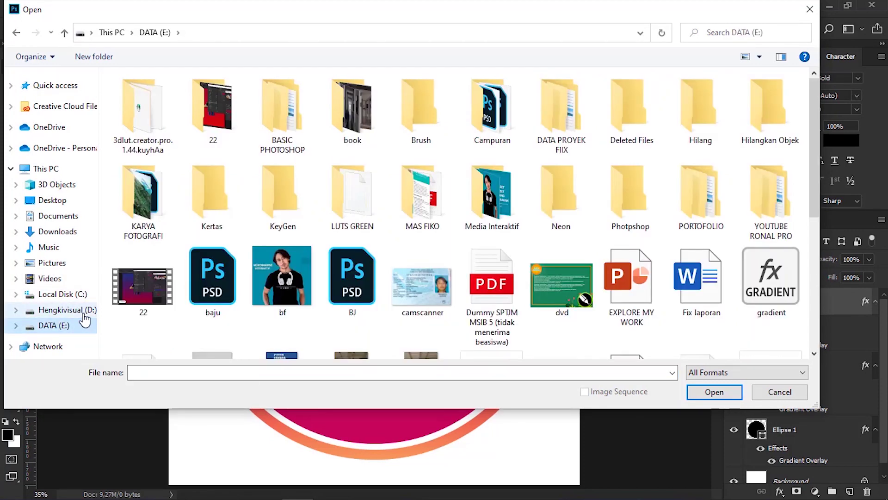
click(67, 309)
click(640, 107)
click(701, 391)
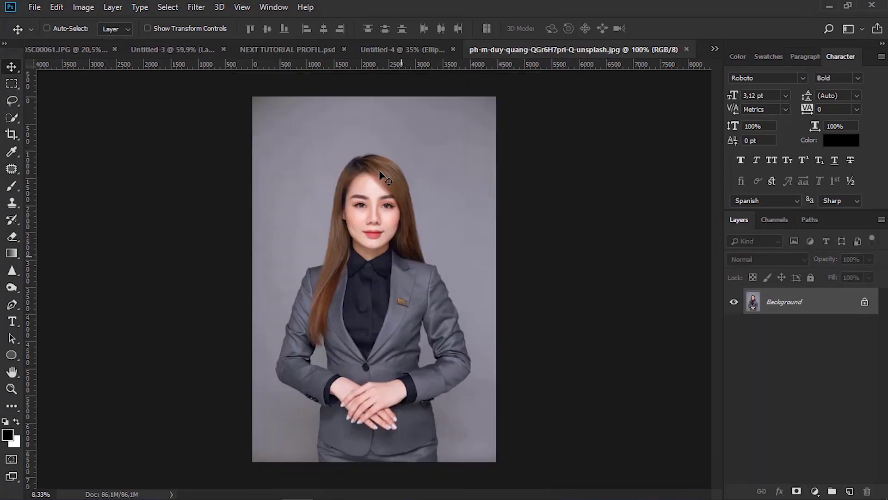
key(ctrl+0)
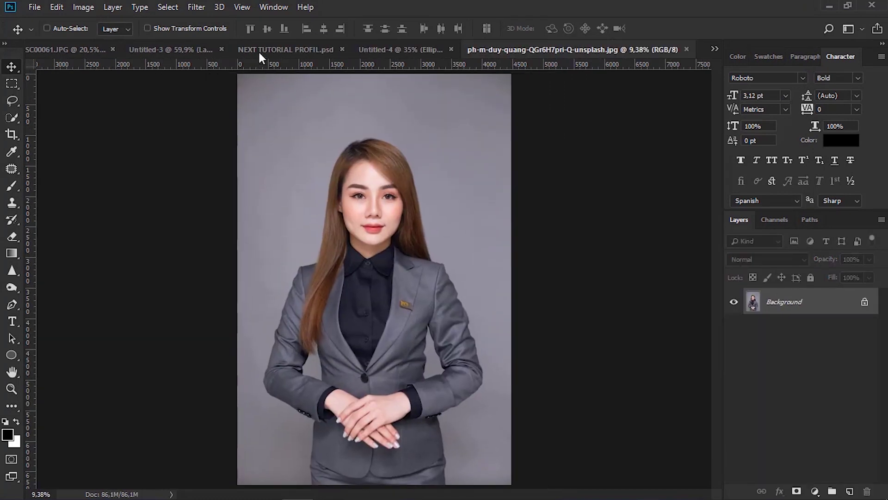
Select the woman with Select Subject, mask a duplicate of the Background layer to that selection, and hide the original
click(175, 5)
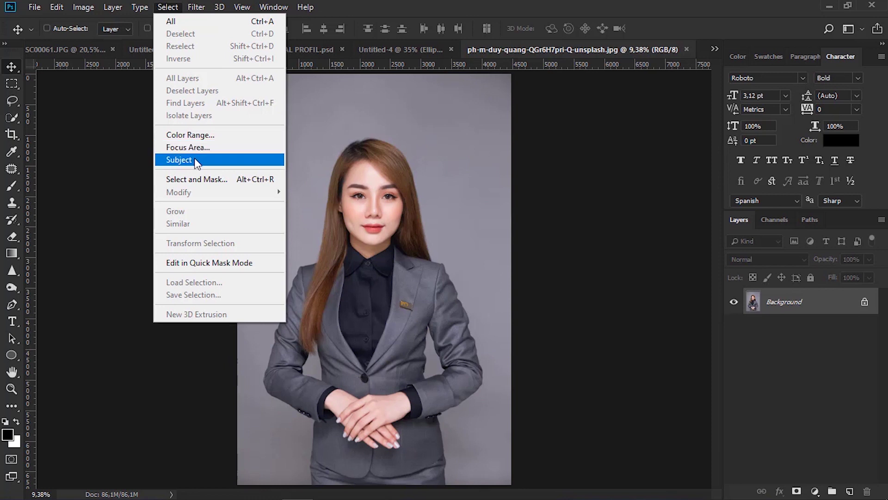
click(194, 159)
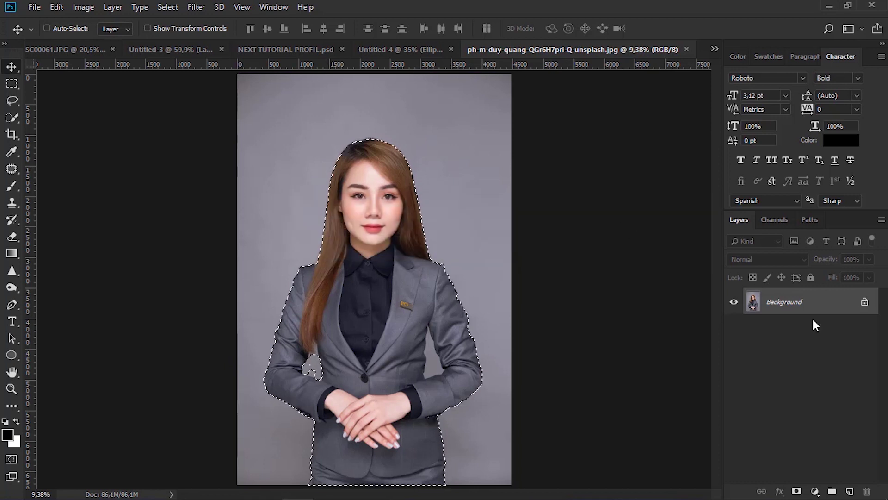
drag(812, 306, 849, 490)
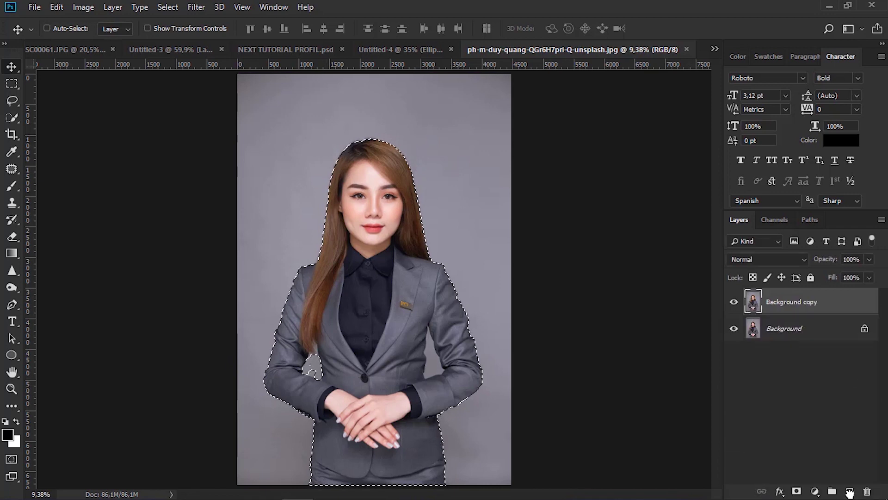
click(796, 491)
click(734, 328)
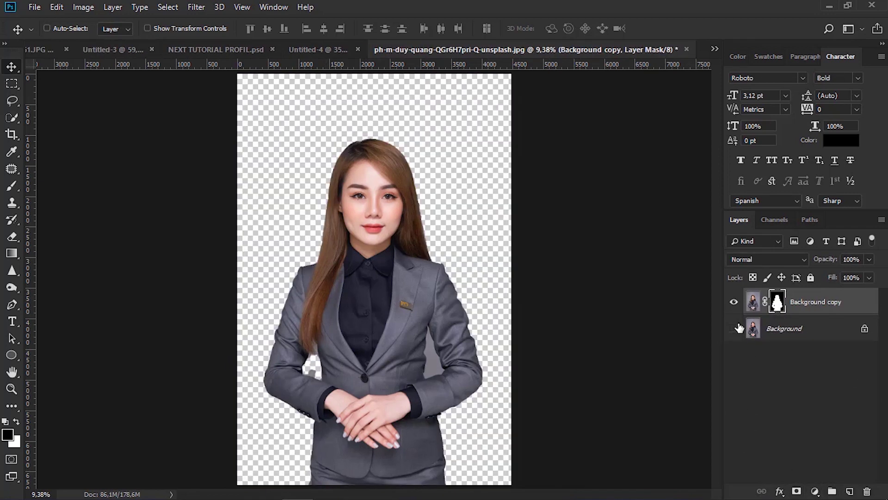
Crop the masked portrait at a 4:5 ratio from above the head down to the elbows
click(10, 134)
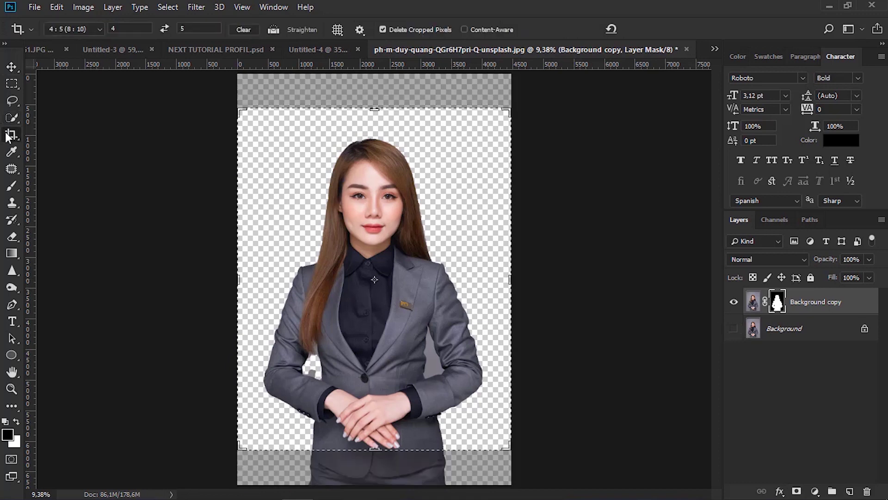
right_click(10, 134)
click(70, 134)
drag(374, 454, 384, 323)
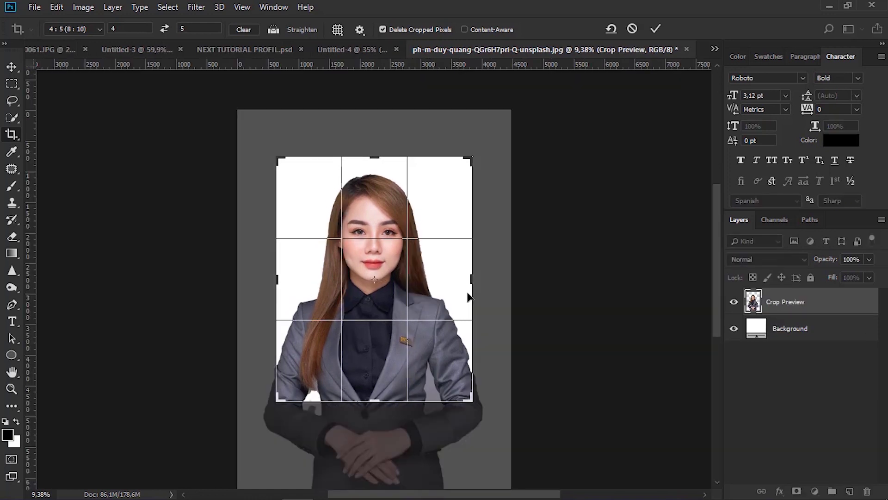
drag(476, 280, 453, 288)
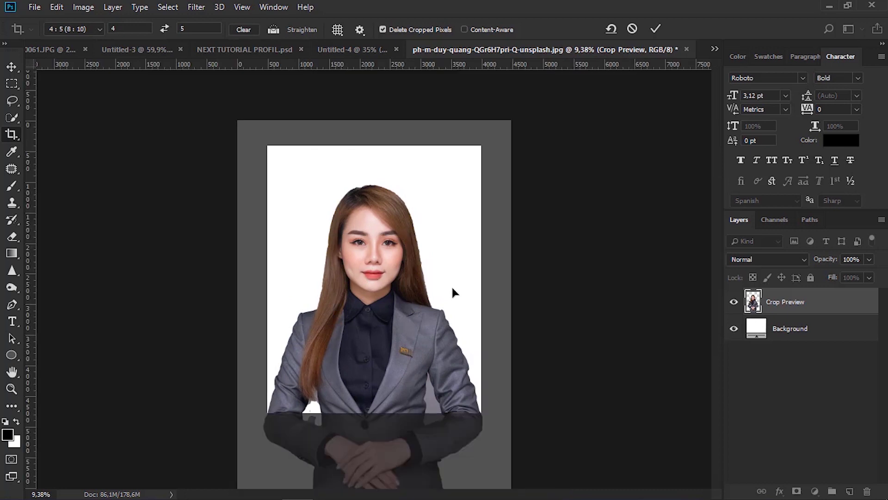
key(Return)
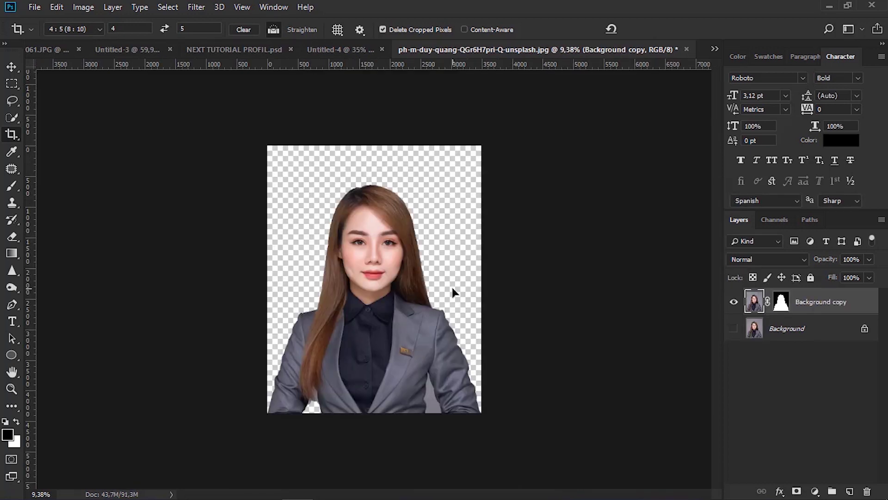
key(ctrl+0)
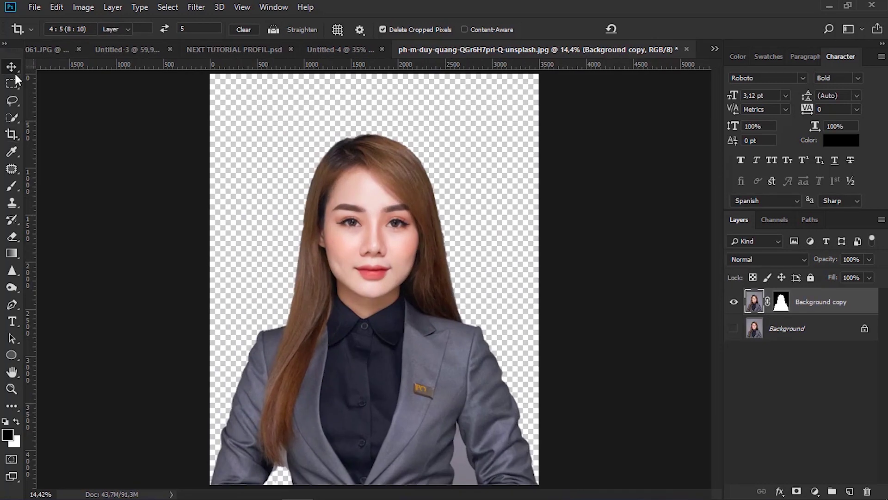
Copy the cut-out woman into the Untitled-4 document above the circles and shift her so her head starts at the ring's upper edge
click(12, 67)
drag(357, 209, 374, 283)
key(ctrl)
key(ctrl+t)
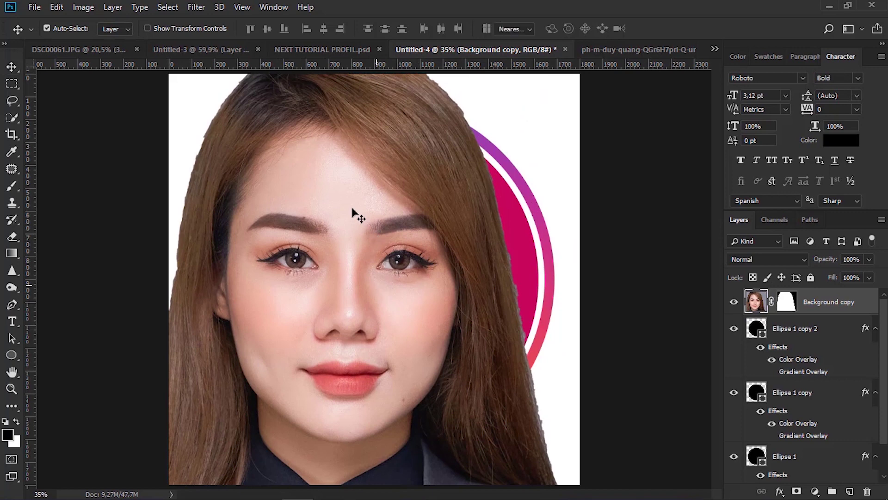
drag(353, 211, 401, 276)
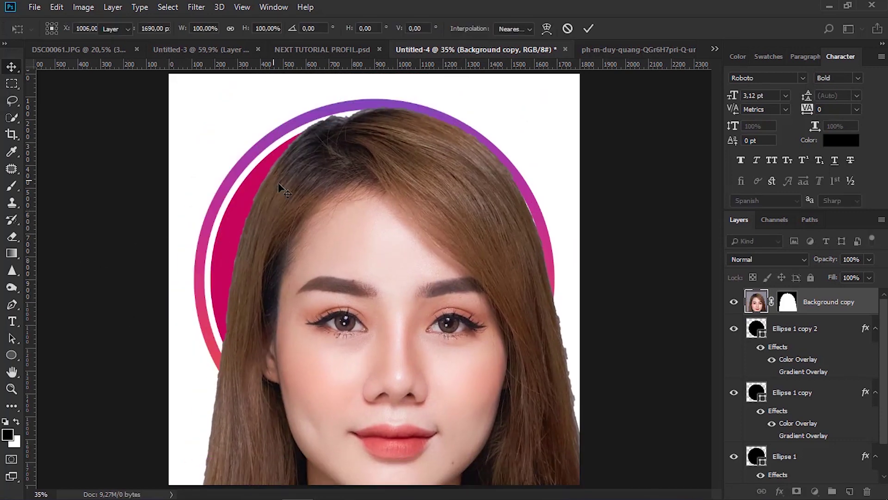
key(Return)
Scale down the portrait layer and center it over the magenta circle, with the top of the hair just above the circle's upper edge
key(z)
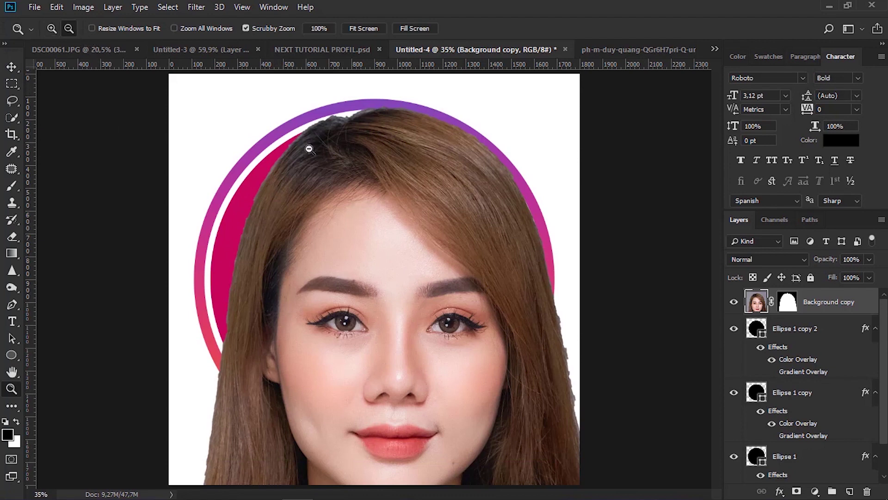
drag(309, 149, 31, 84)
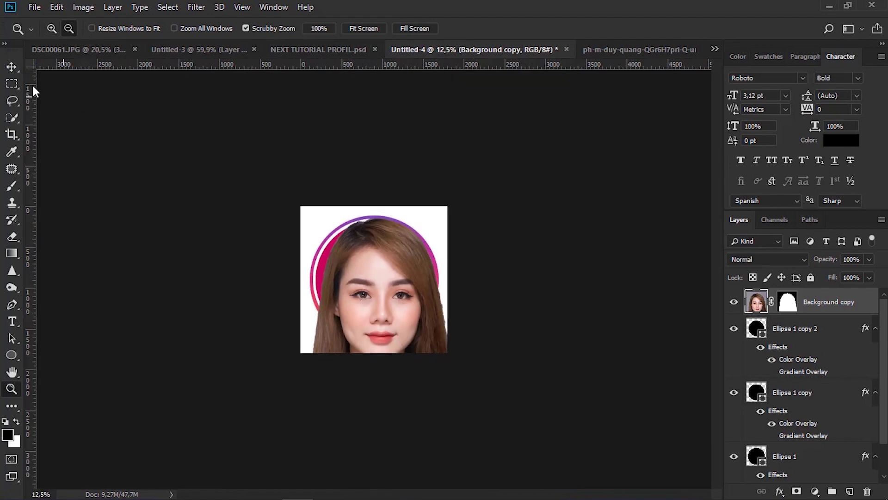
click(13, 70)
key(ctrl+t)
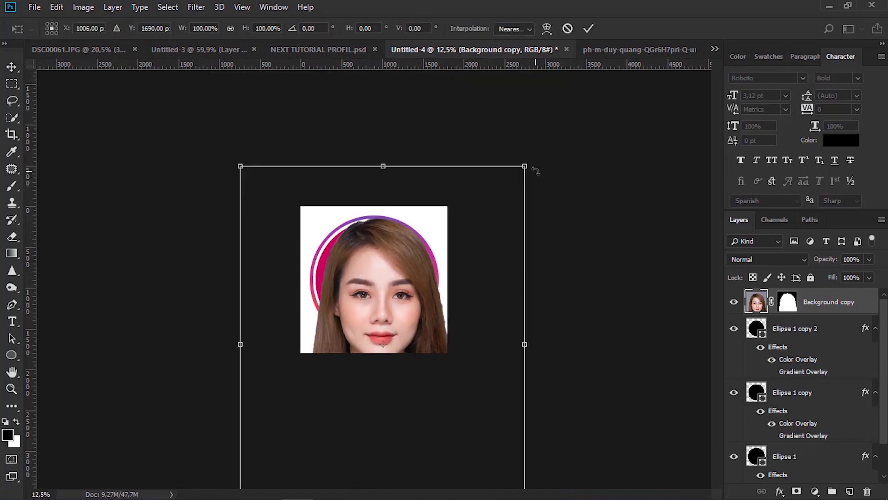
drag(509, 189, 353, 421)
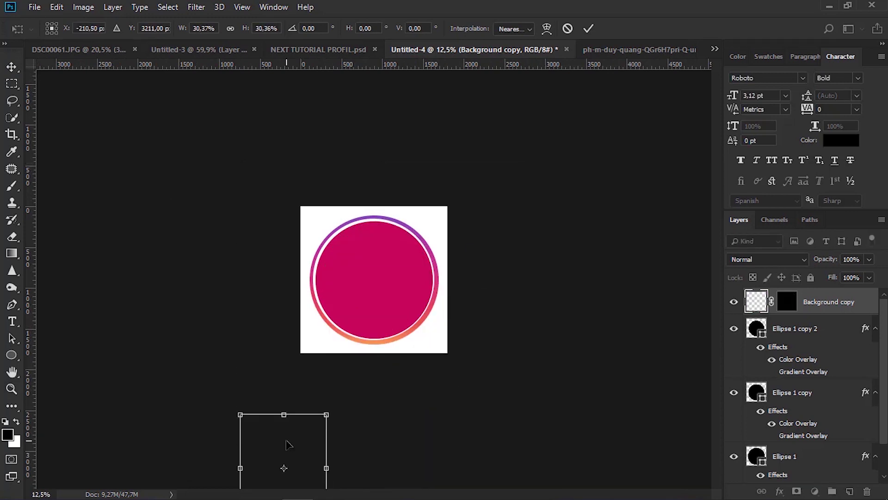
drag(294, 432, 380, 264)
drag(411, 237, 466, 208)
key(Return)
scroll(369, 284, up, 3)
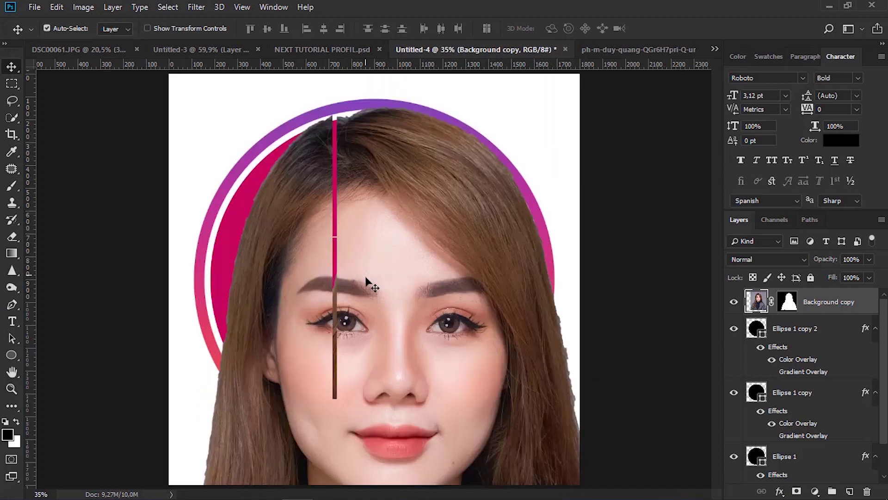
drag(401, 287, 368, 285)
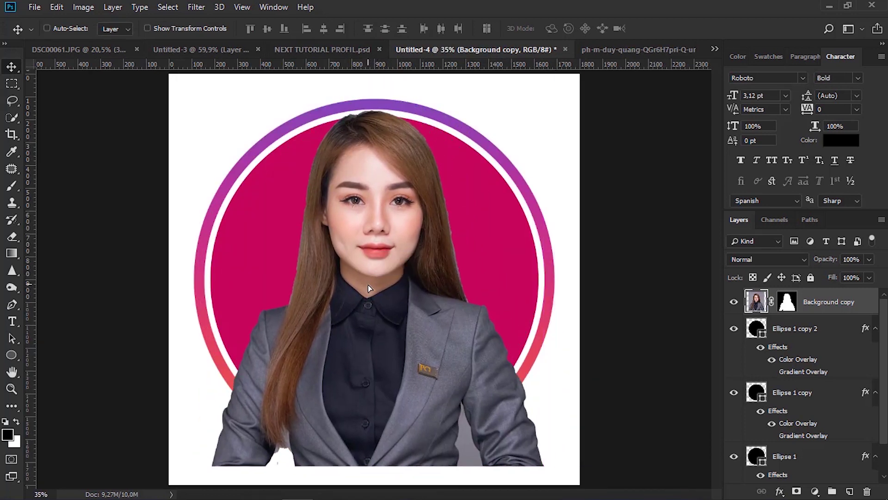
Examine the layers inside the foto group of NEXT TUTORIAL PROFIL.psd, then return to Untitled-4
click(357, 48)
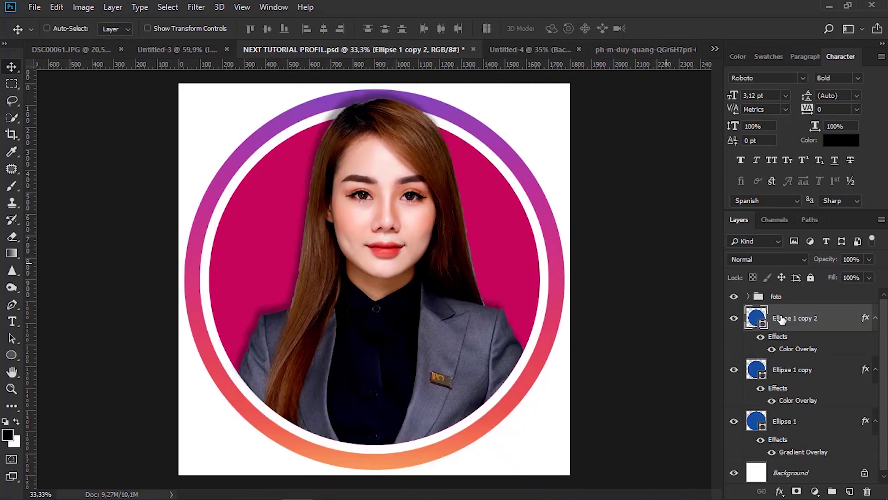
click(751, 299)
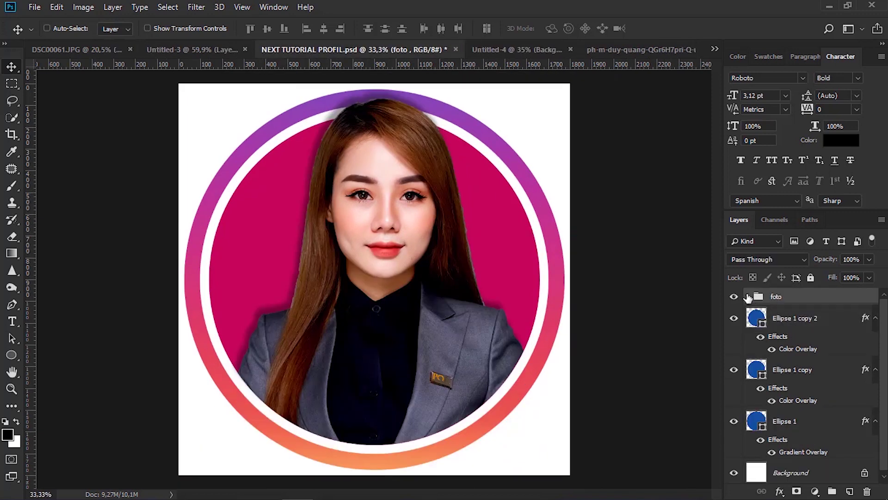
click(748, 296)
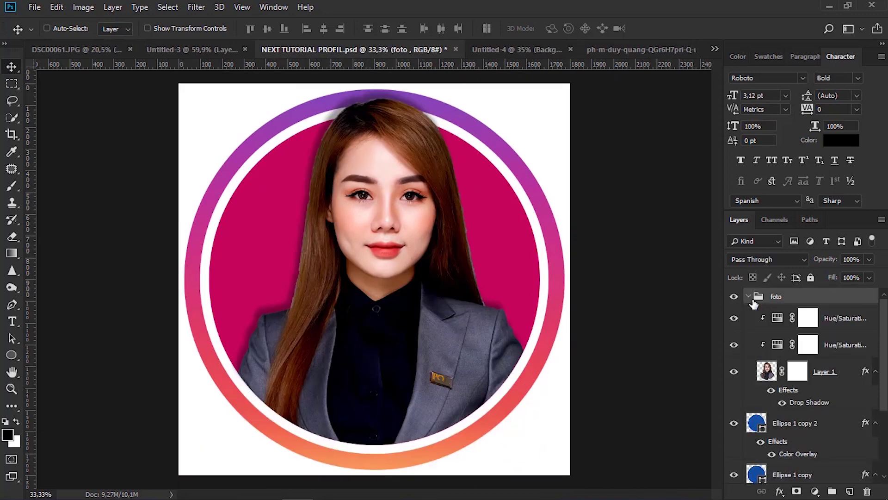
click(607, 50)
click(350, 50)
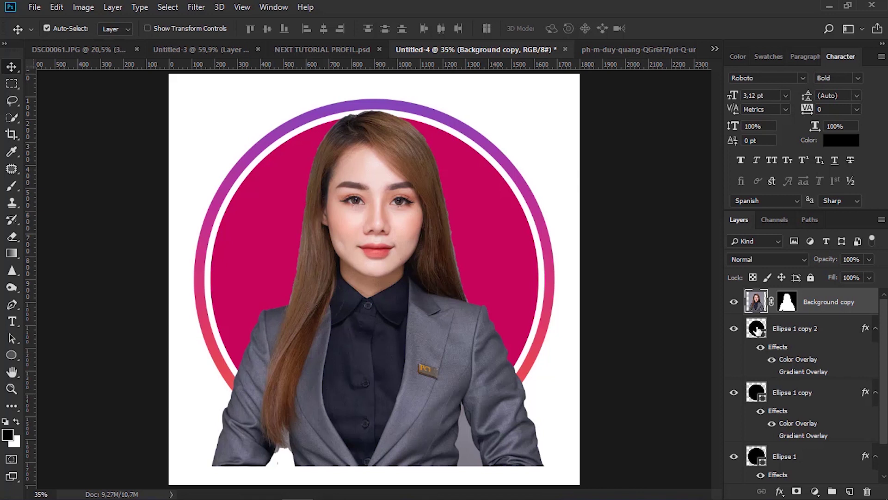
Load the Ellipse 1 copy 2 circle as a selection and invert it, keeping the Background copy layer active
ctrl+click(759, 331)
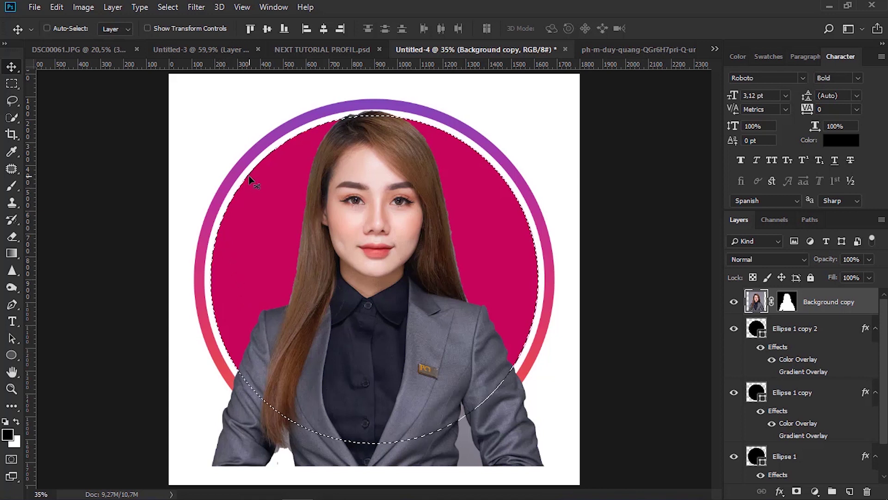
click(164, 6)
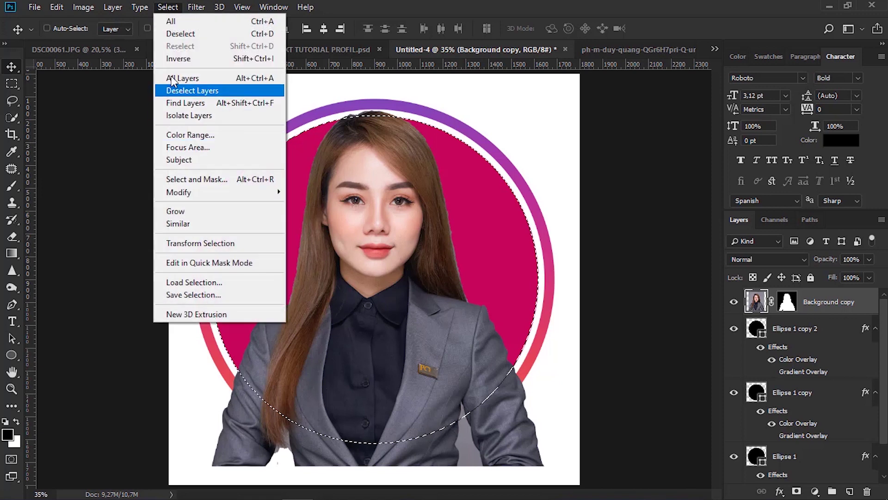
click(176, 59)
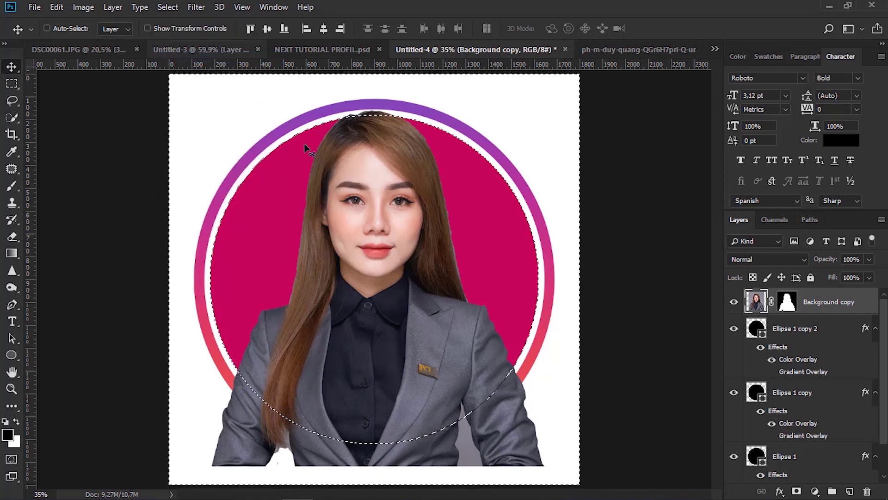
Erase the sleeves and jacket that extend beyond the lower part of the inner circle, and deselect
right_click(10, 245)
click(74, 234)
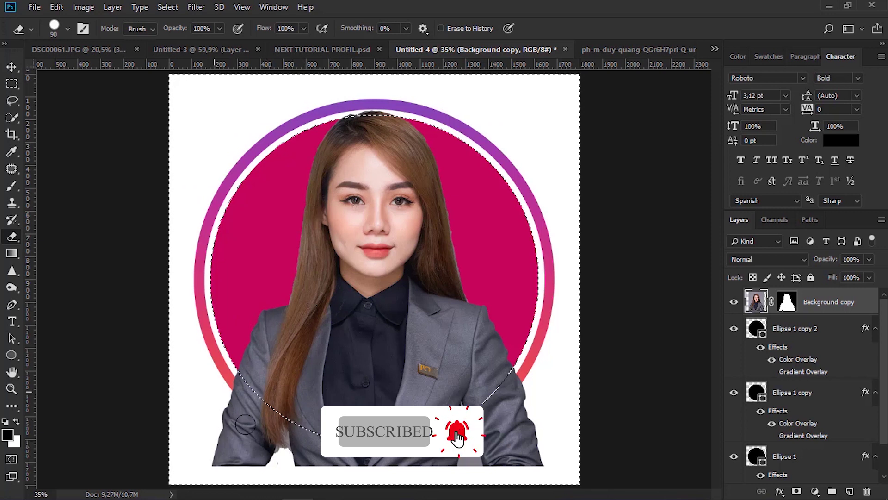
mouse_move(266, 453)
mouse_down()
mouse_move(237, 379)
mouse_move(258, 416)
mouse_move(500, 439)
mouse_move(561, 373)
mouse_move(328, 440)
mouse_move(492, 410)
mouse_move(481, 414)
mouse_up()
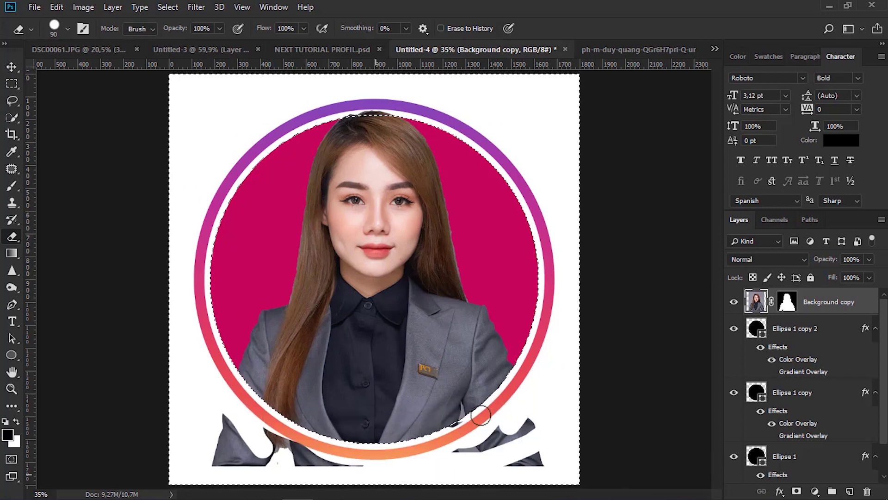
drag(465, 455, 469, 461)
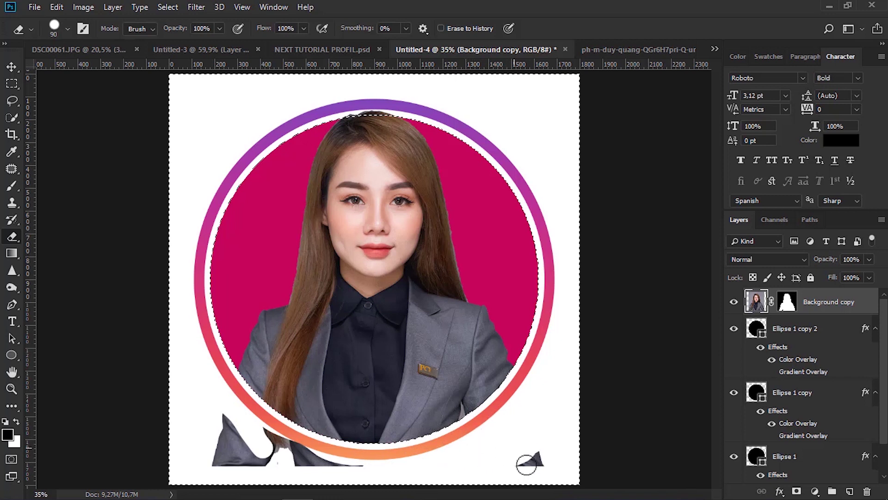
mouse_move(527, 464)
mouse_down()
mouse_move(417, 459)
mouse_move(320, 469)
mouse_move(334, 459)
mouse_move(368, 468)
mouse_move(334, 464)
mouse_move(289, 442)
mouse_move(238, 451)
mouse_move(220, 434)
mouse_move(225, 428)
mouse_move(217, 436)
mouse_move(237, 462)
mouse_move(290, 451)
mouse_up()
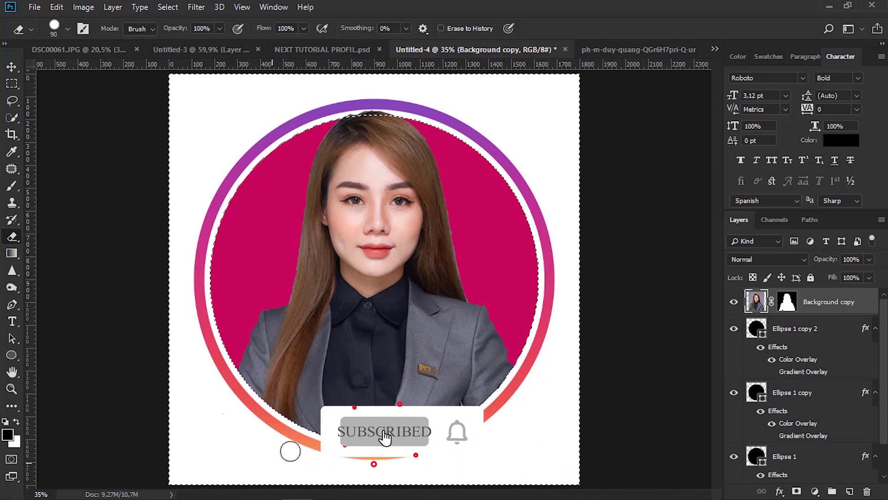
click(11, 67)
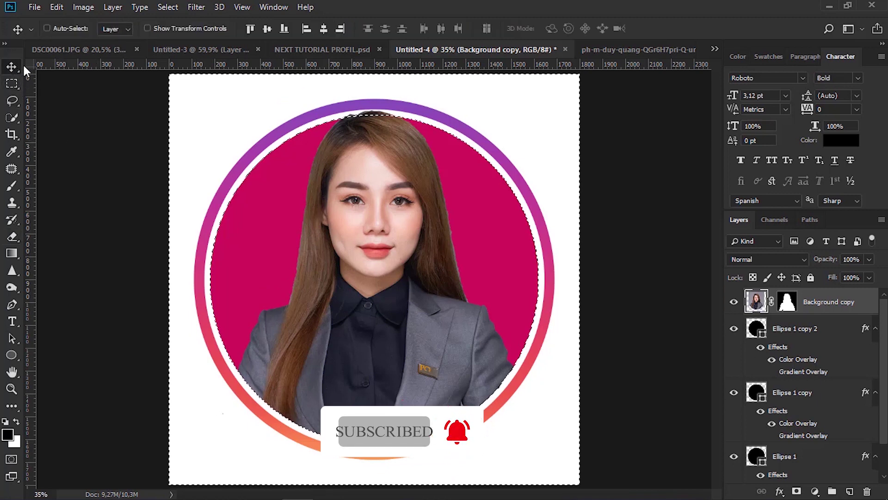
key(ctrl+d)
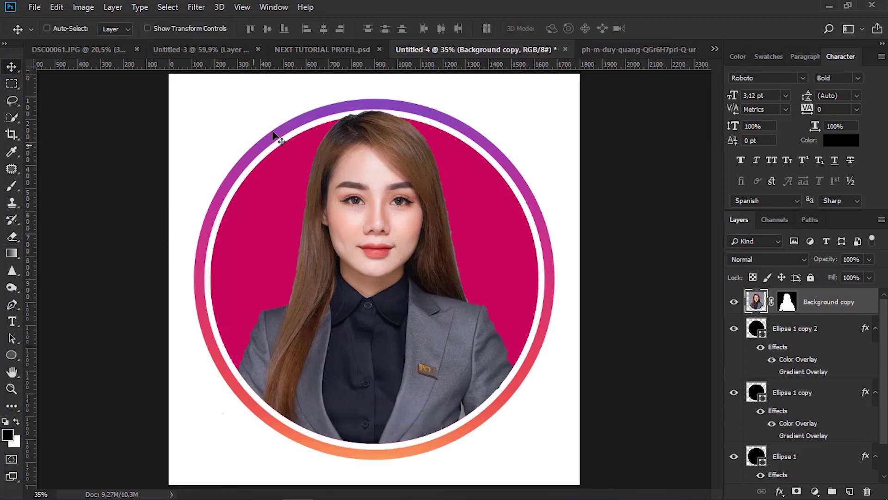
After checking the reference file, add a Hue/Saturation adjustment above the portrait in Untitled-4 with hue -5 and saturation +28
click(343, 48)
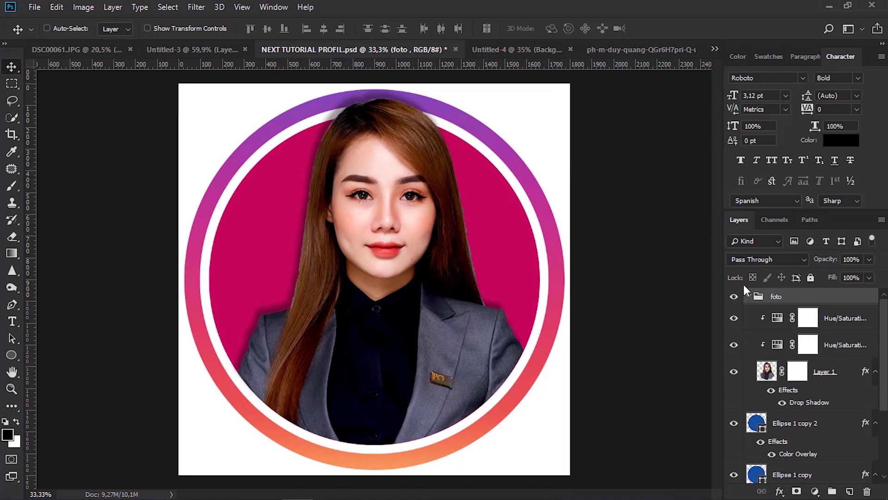
click(618, 50)
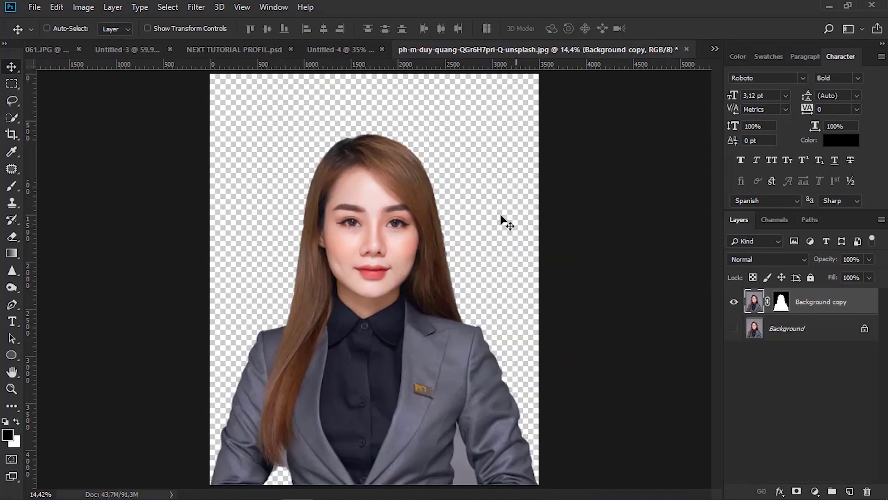
click(351, 51)
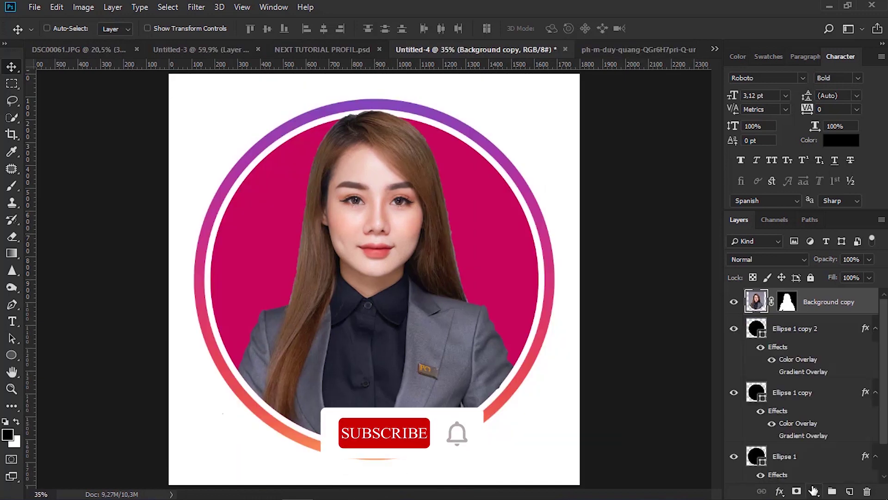
click(815, 491)
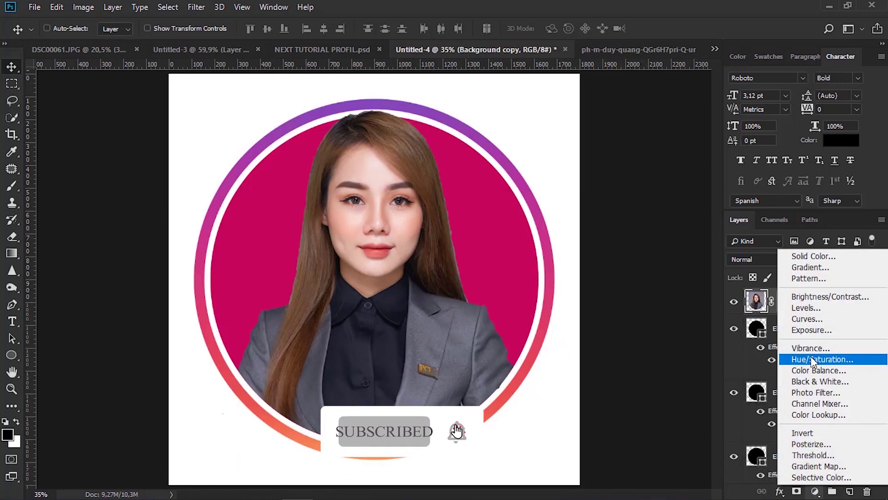
click(812, 359)
drag(637, 216, 656, 221)
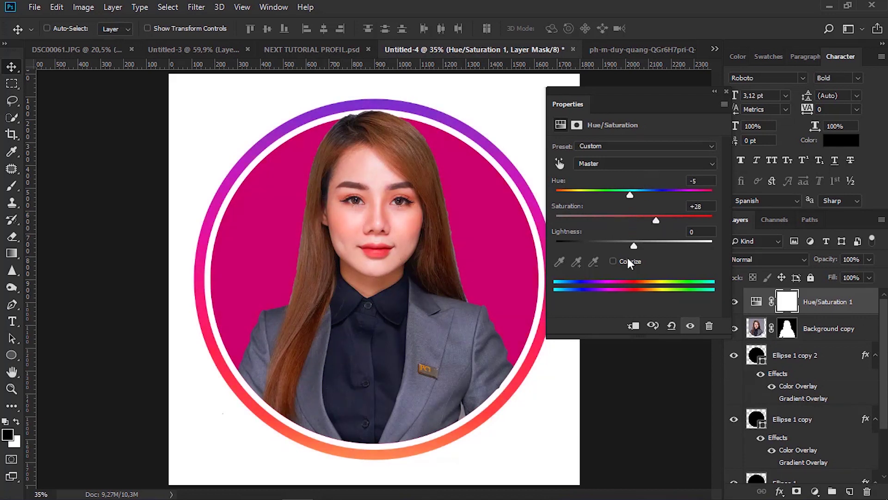
Clip the Hue/Saturation 1 adjustment to the Background copy portrait layer and close its settings
click(635, 325)
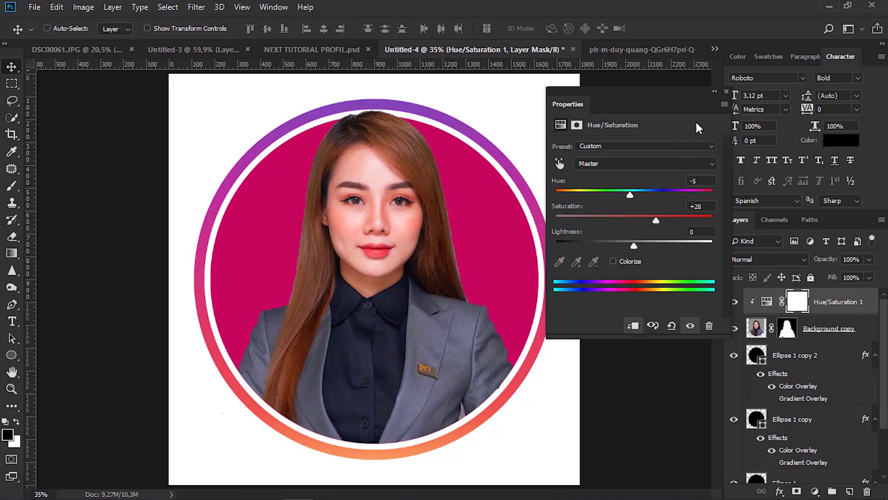
click(725, 91)
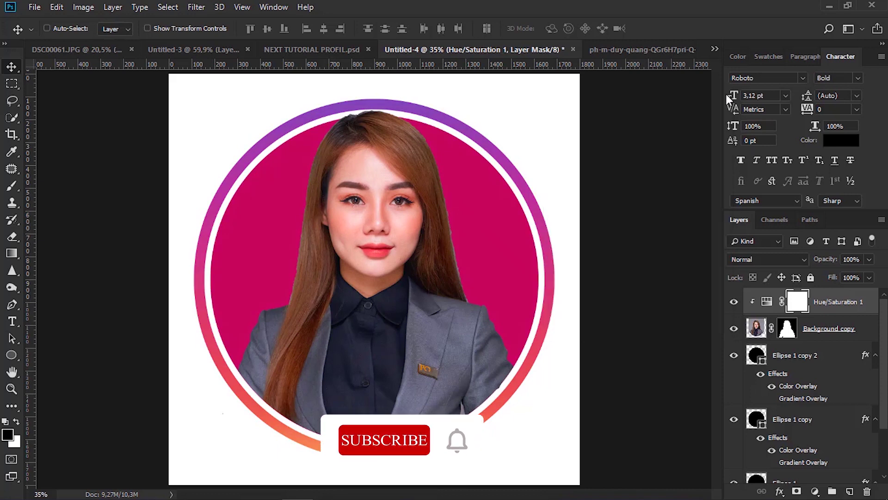
After checking both Hue/Saturation adjustments in NEXT TUTORIAL PROFIL.psd, set Hue/Saturation 1 in Untitled-4 to Color Burn with 16% fill
click(309, 50)
alt+click(760, 341)
click(827, 323)
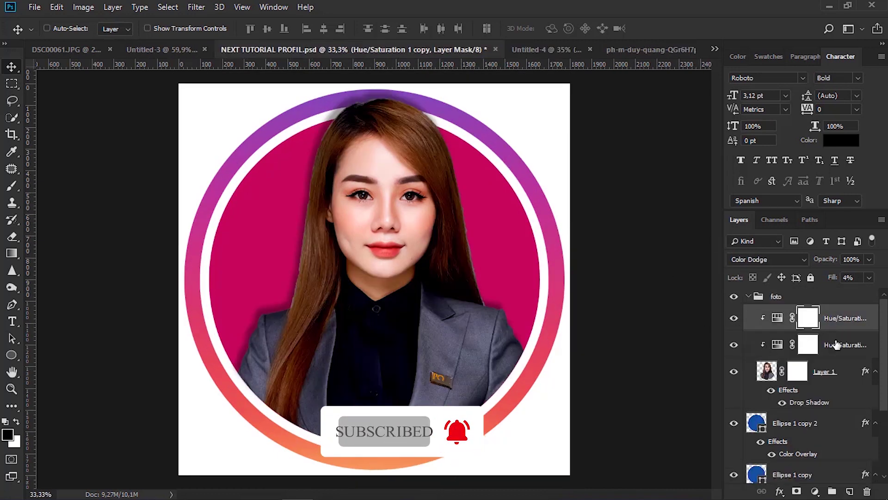
click(840, 351)
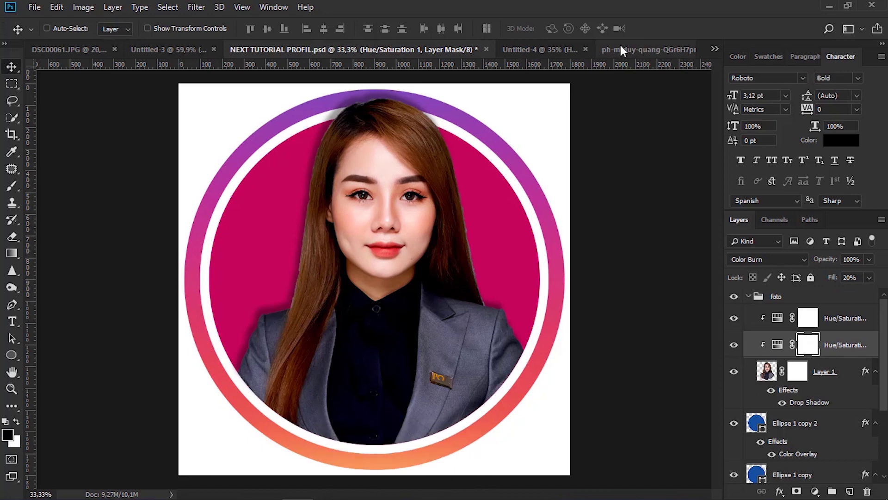
click(565, 51)
click(782, 260)
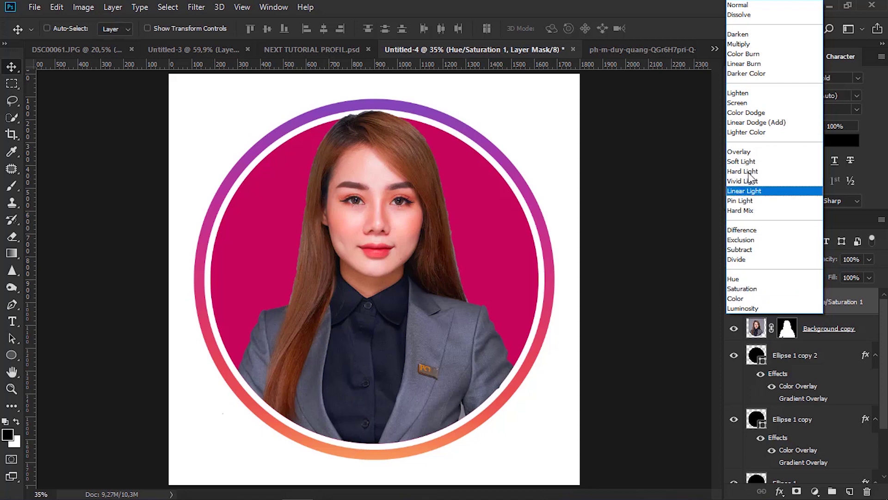
click(757, 54)
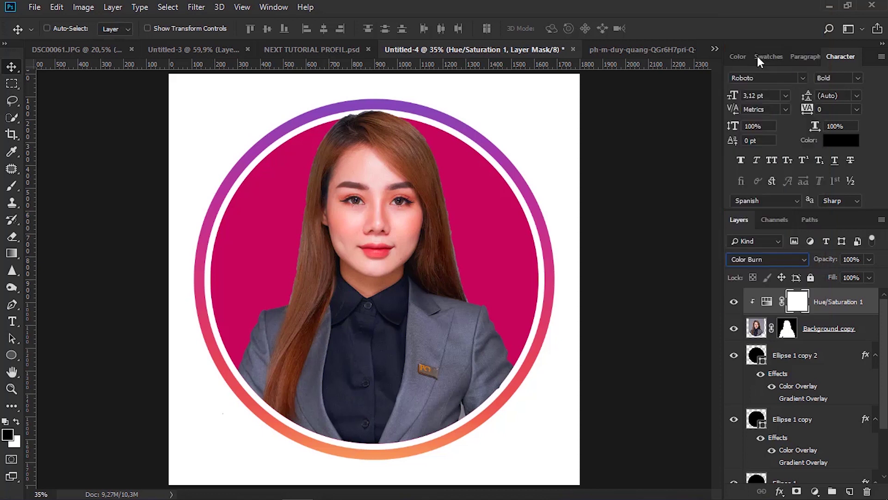
click(868, 278)
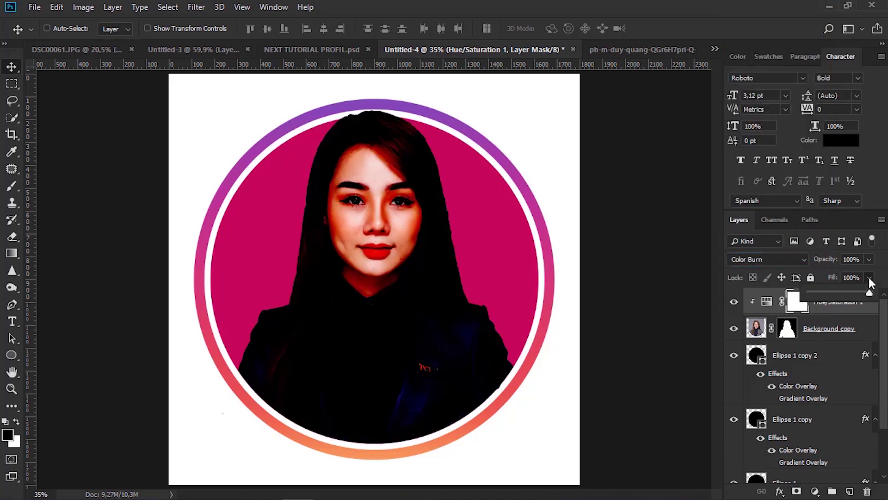
drag(820, 291, 820, 288)
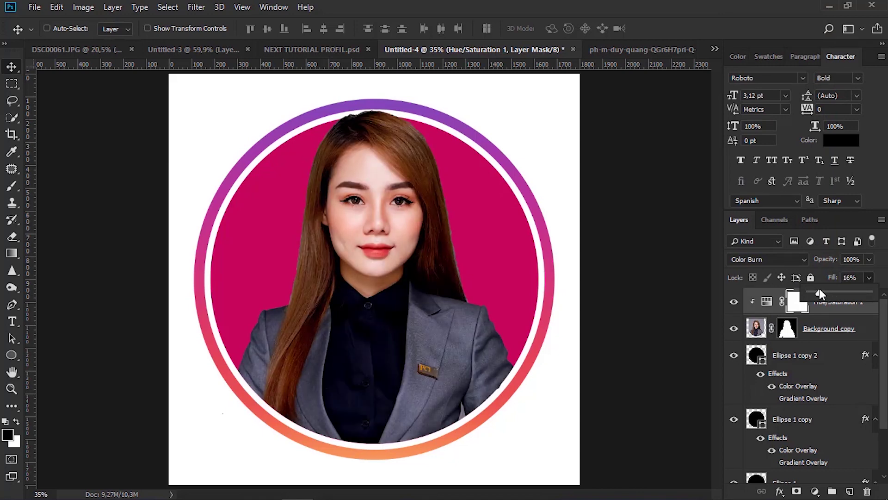
click(830, 297)
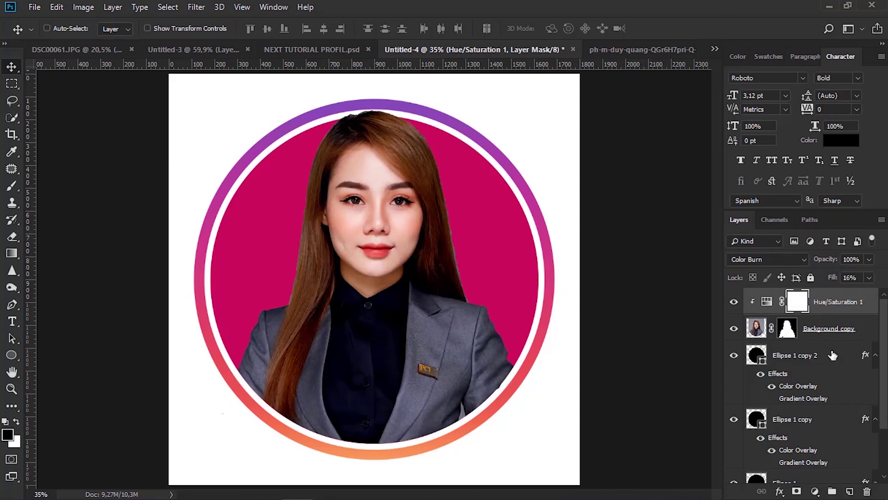
Add a second Hue/Saturation adjustment above Hue/Saturation 1 with saturation +7
click(814, 491)
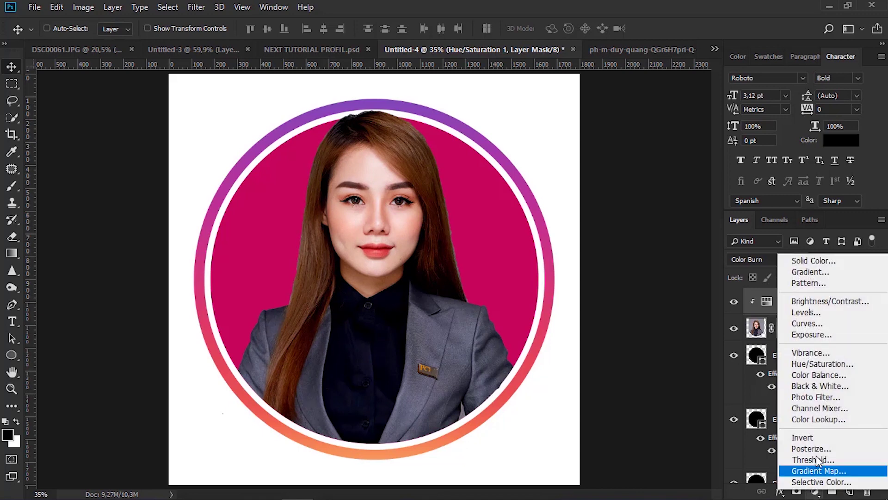
click(818, 363)
drag(633, 218, 639, 218)
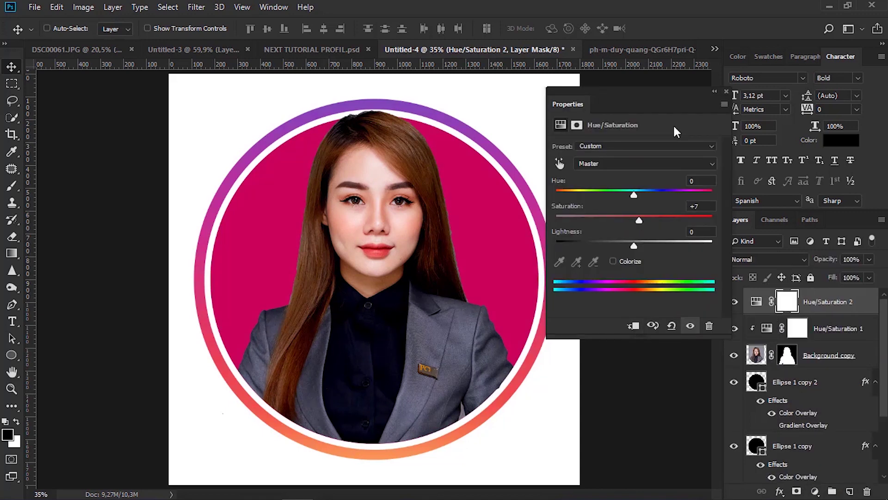
Set Hue/Saturation 2 to Color Dodge with 12% fill, clip it to the portrait, and compare the image with and without the adjustments
click(775, 255)
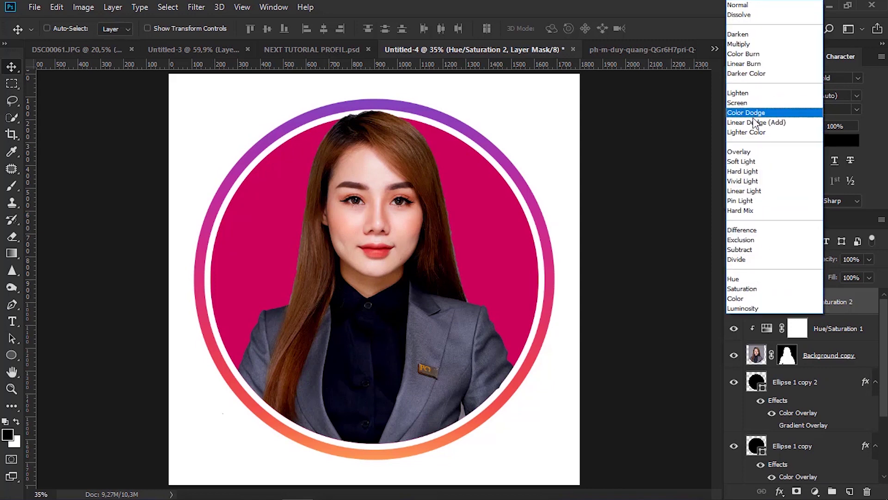
click(753, 114)
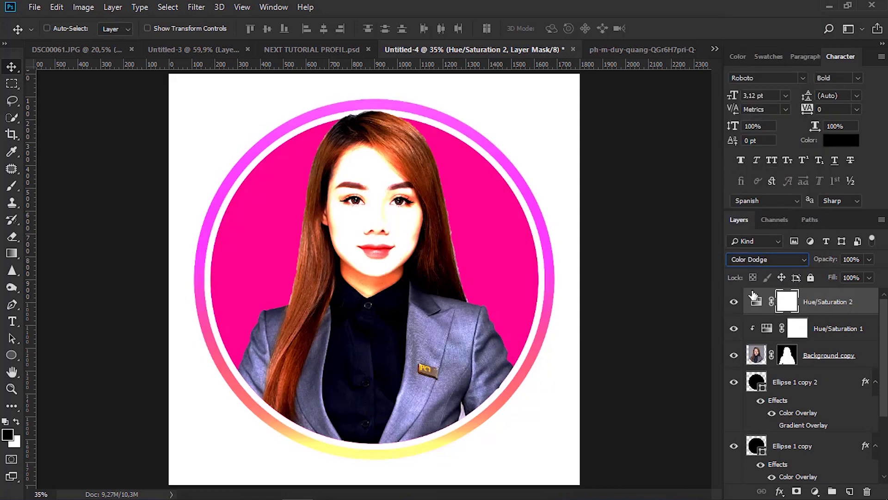
right_click(822, 313)
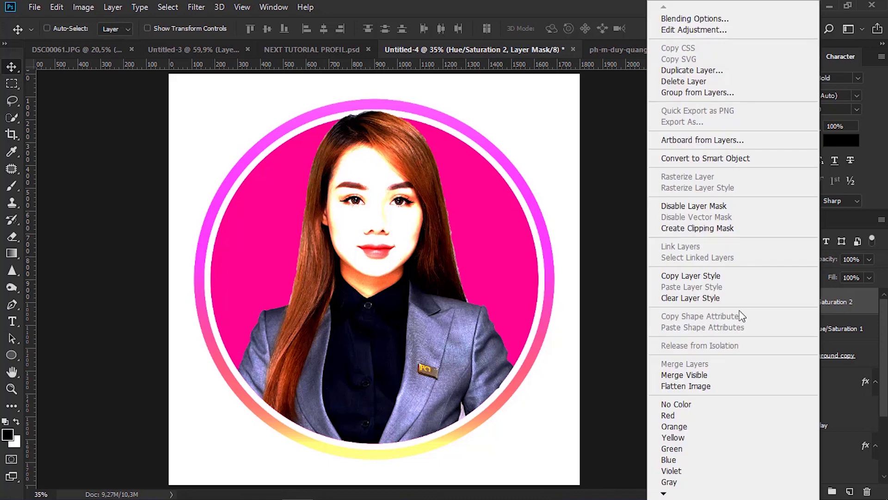
click(697, 229)
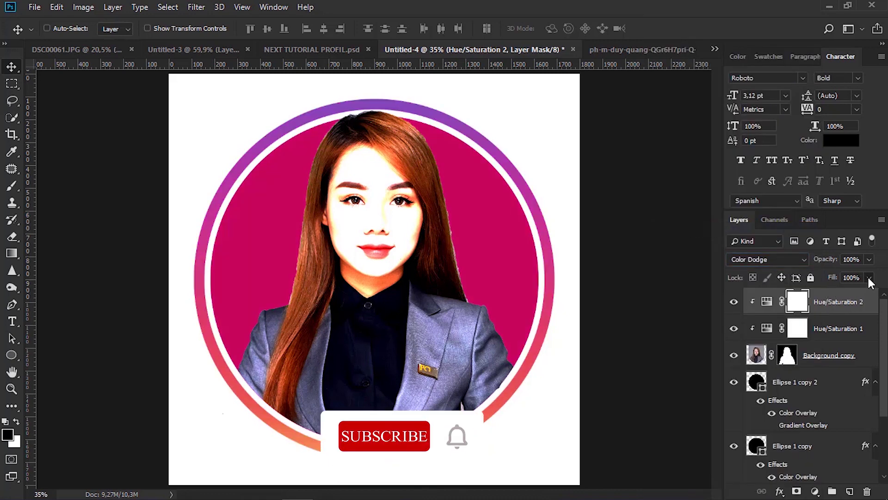
click(869, 278)
drag(866, 290, 816, 288)
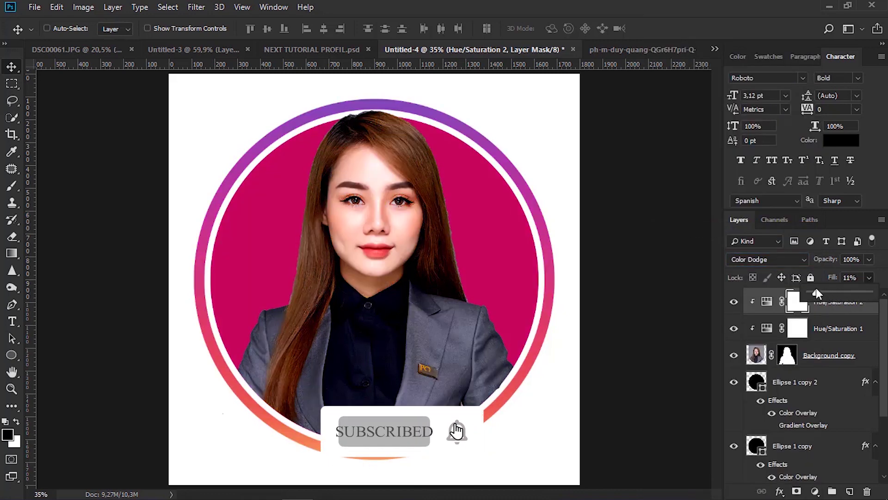
click(734, 301)
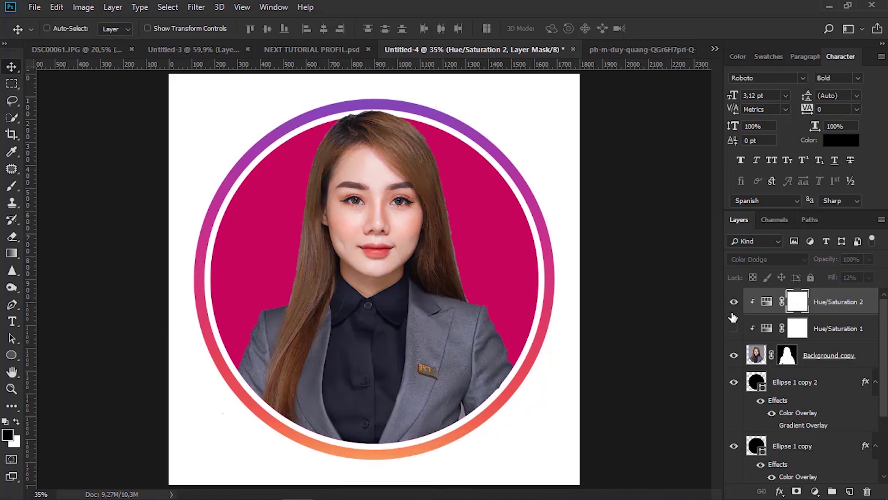
click(733, 328)
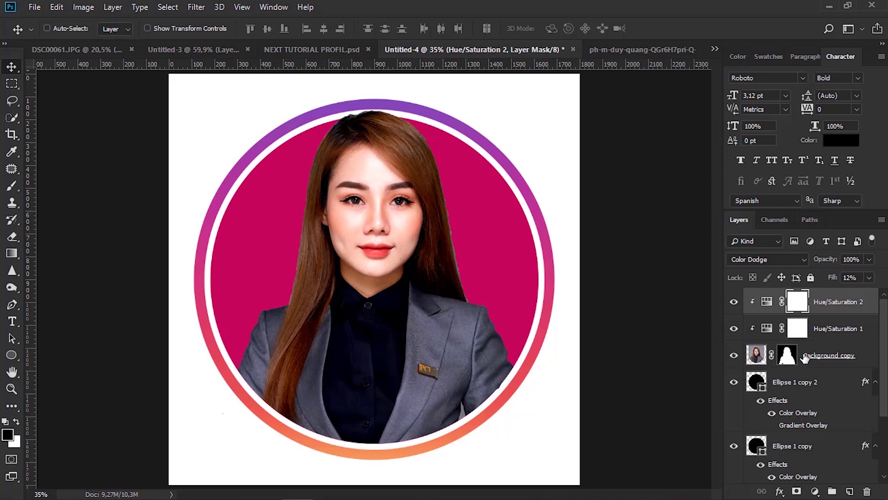
Apply a drop shadow to the Background copy layer with 56% opacity, 22 px distance and 21 px size
click(805, 357)
click(777, 490)
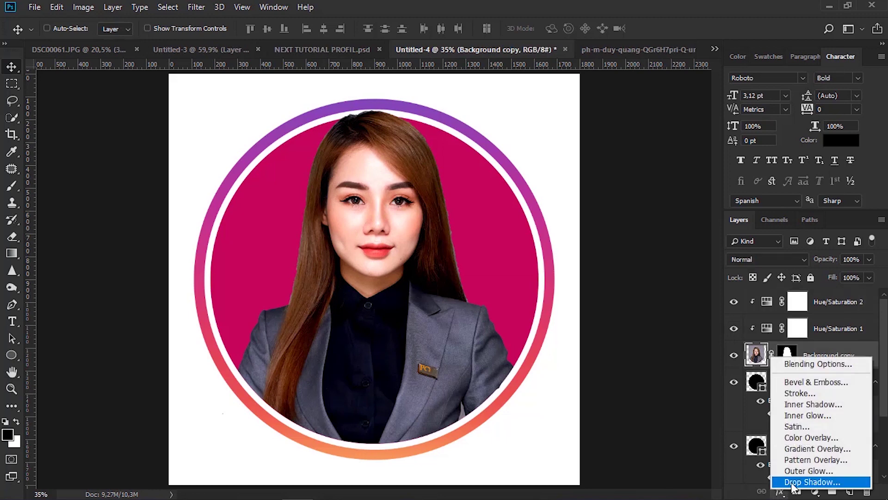
click(773, 480)
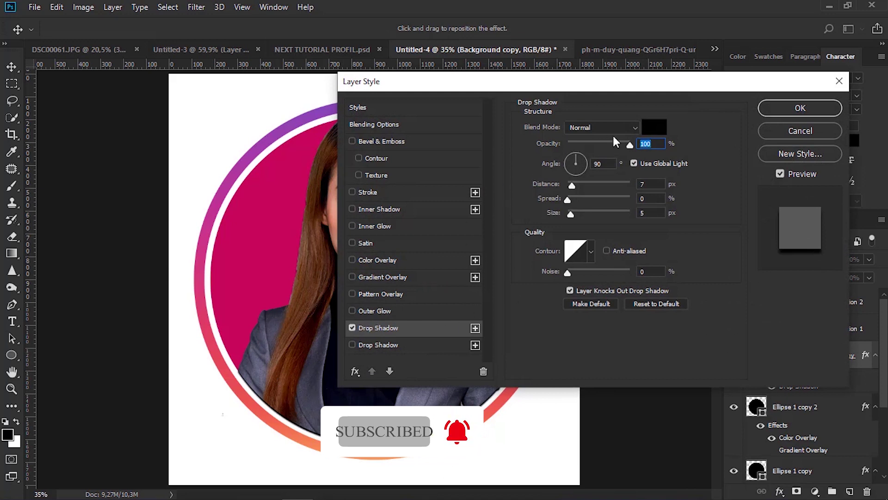
drag(569, 213, 577, 212)
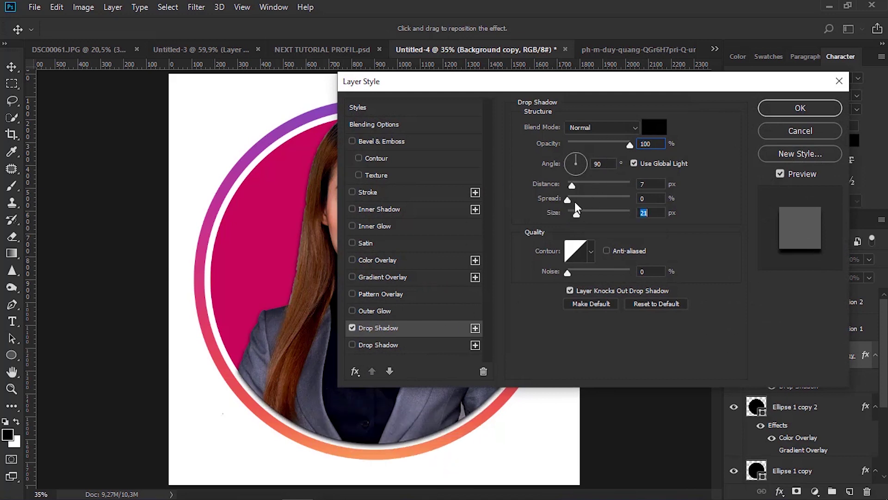
drag(626, 145, 603, 145)
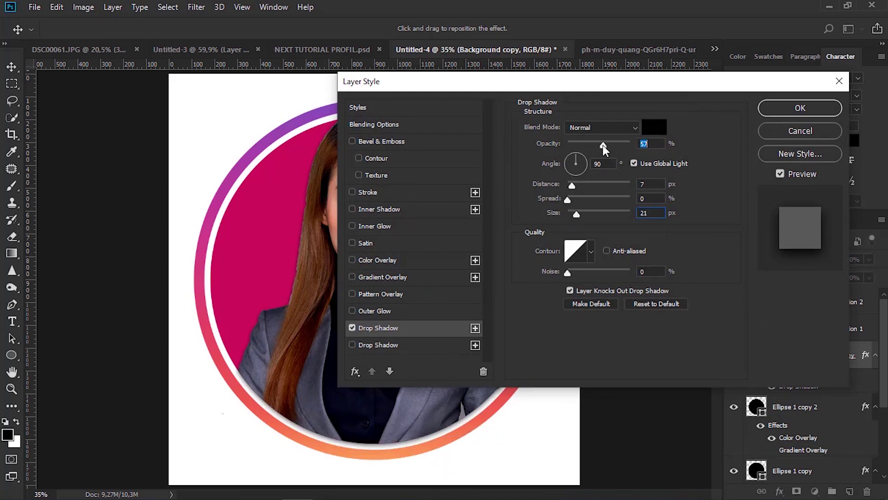
drag(575, 183, 581, 181)
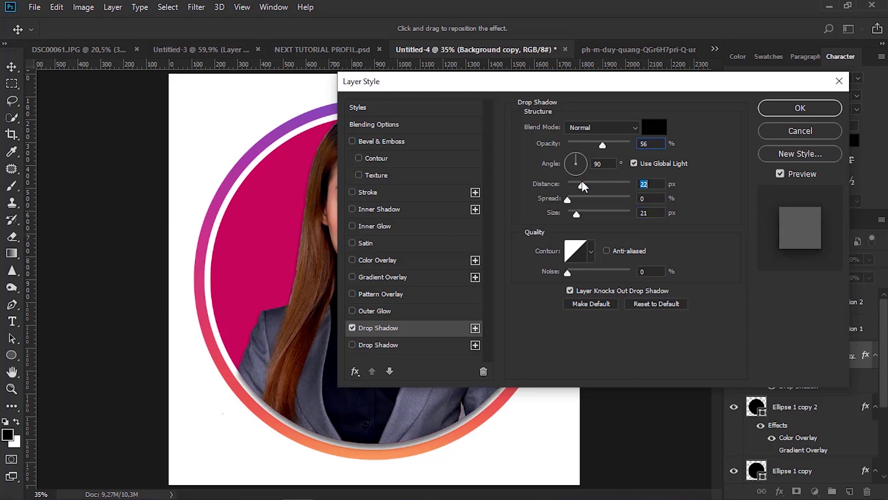
key(Return)
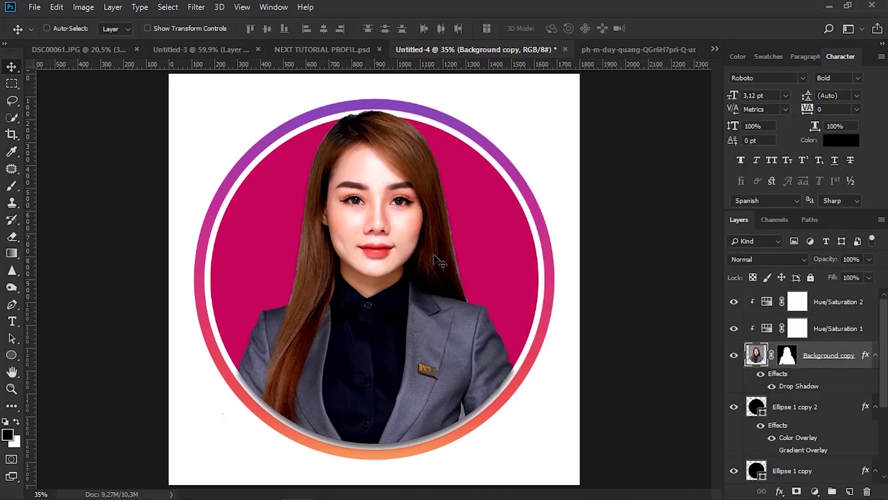